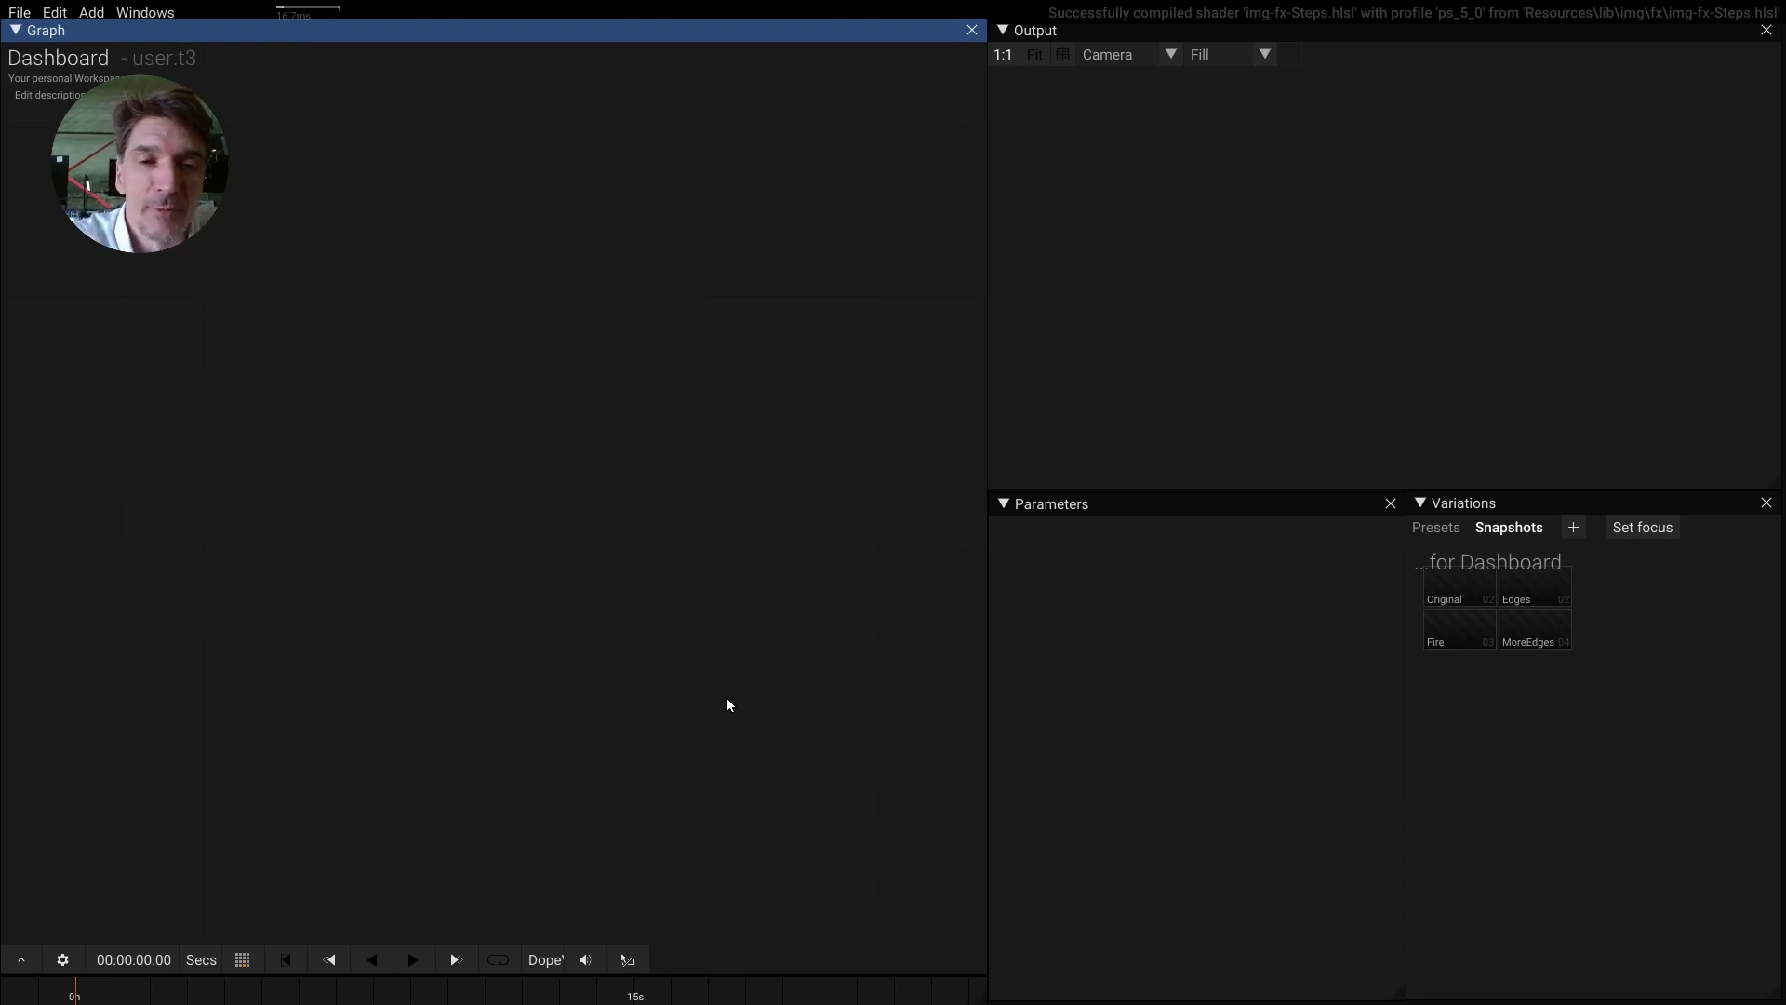
# - Add a Steps operator to the Dashboard graph with the 'ste' search and position it
pyautogui.doubleClick(360, 405)
pyautogui.write('ste')
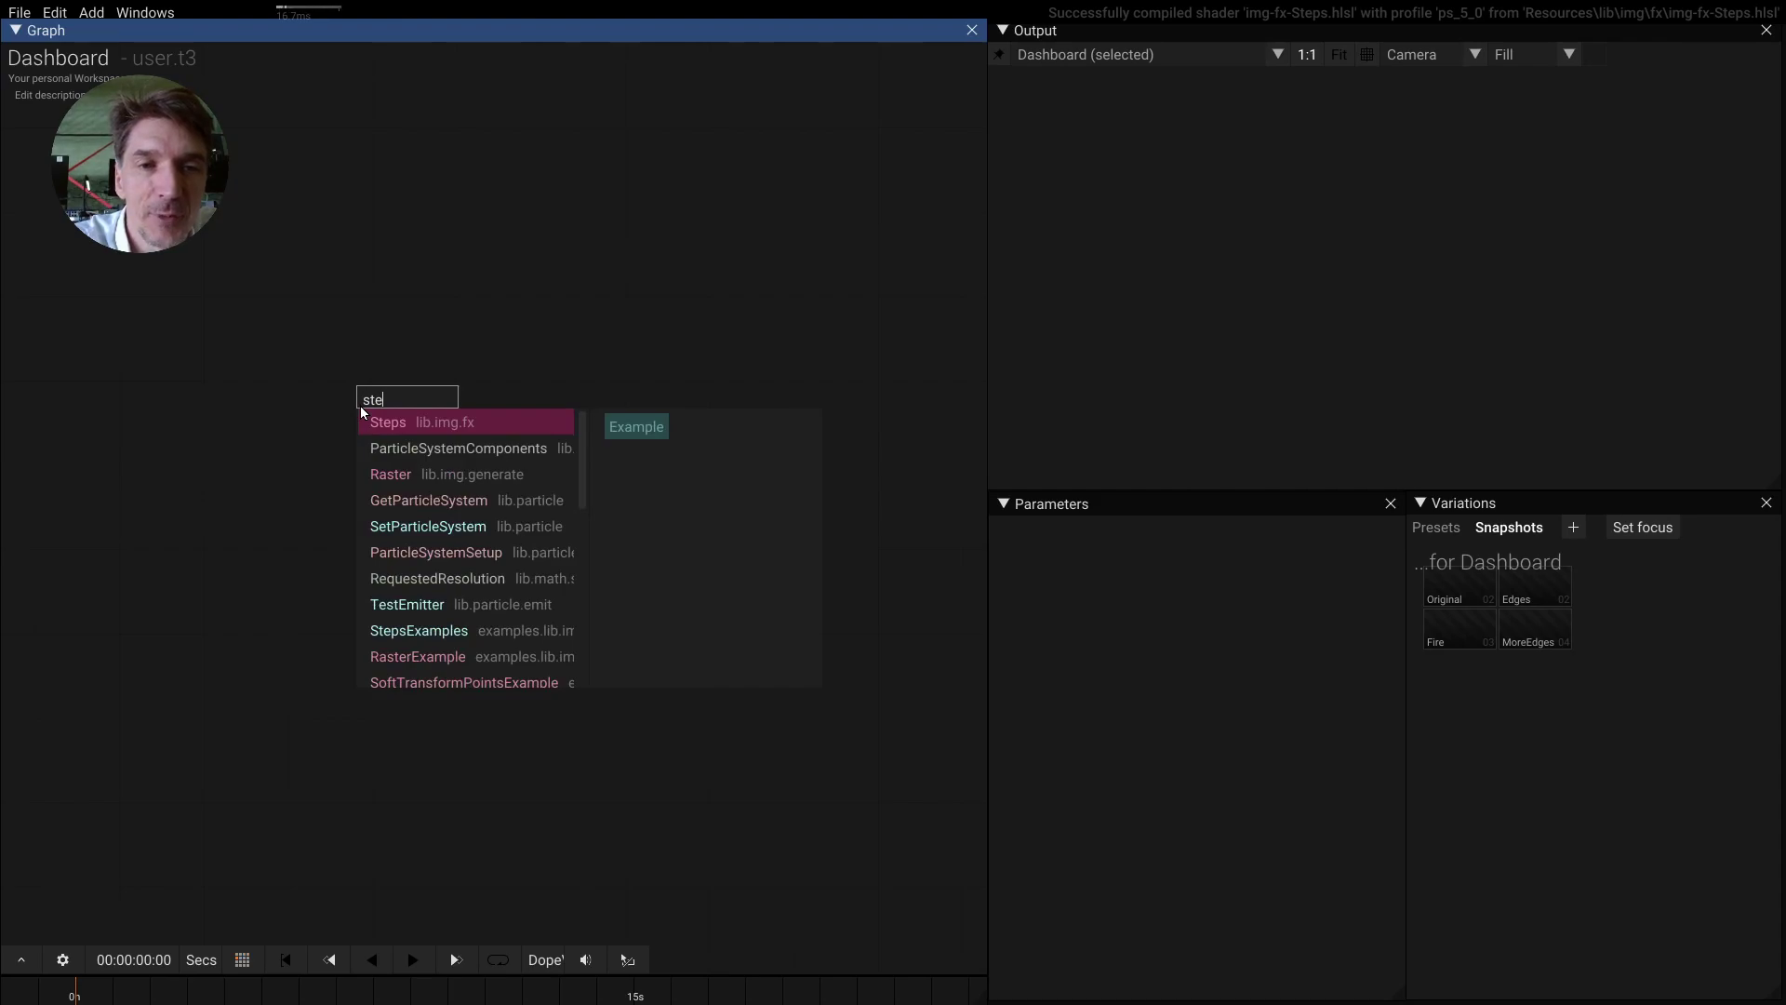
pyautogui.press('Return')
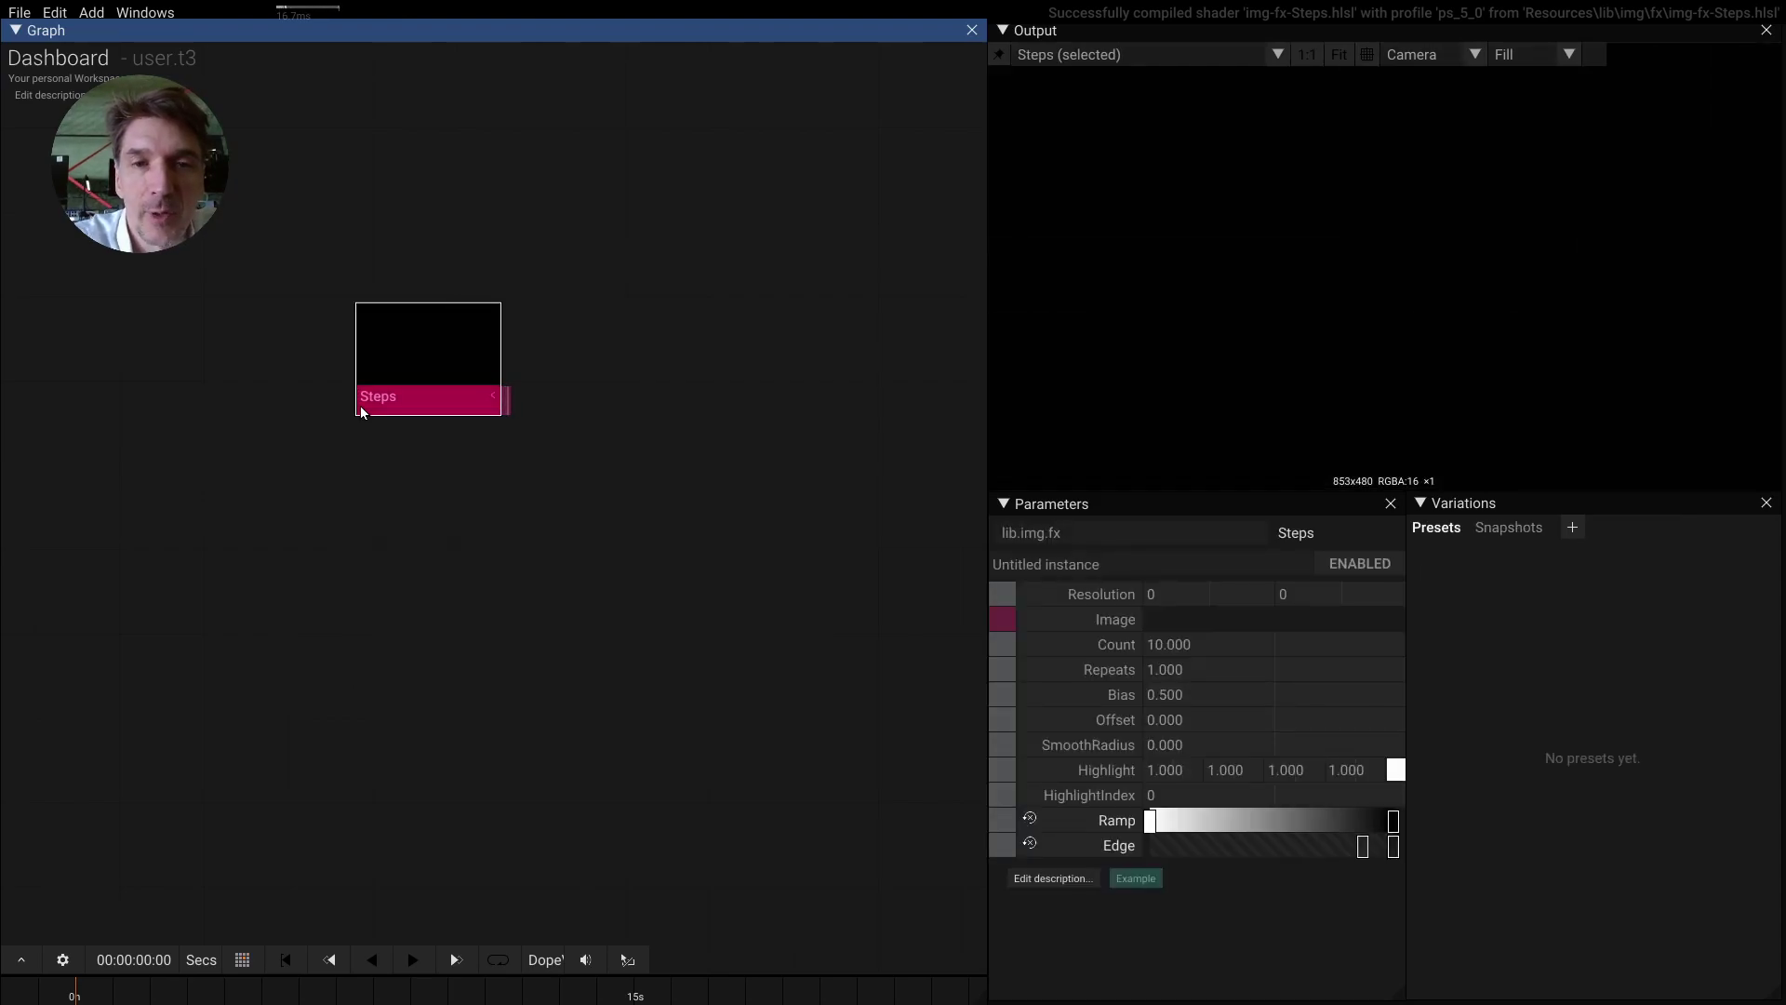
pyautogui.moveTo(385, 411); pyautogui.dragTo(531, 491)
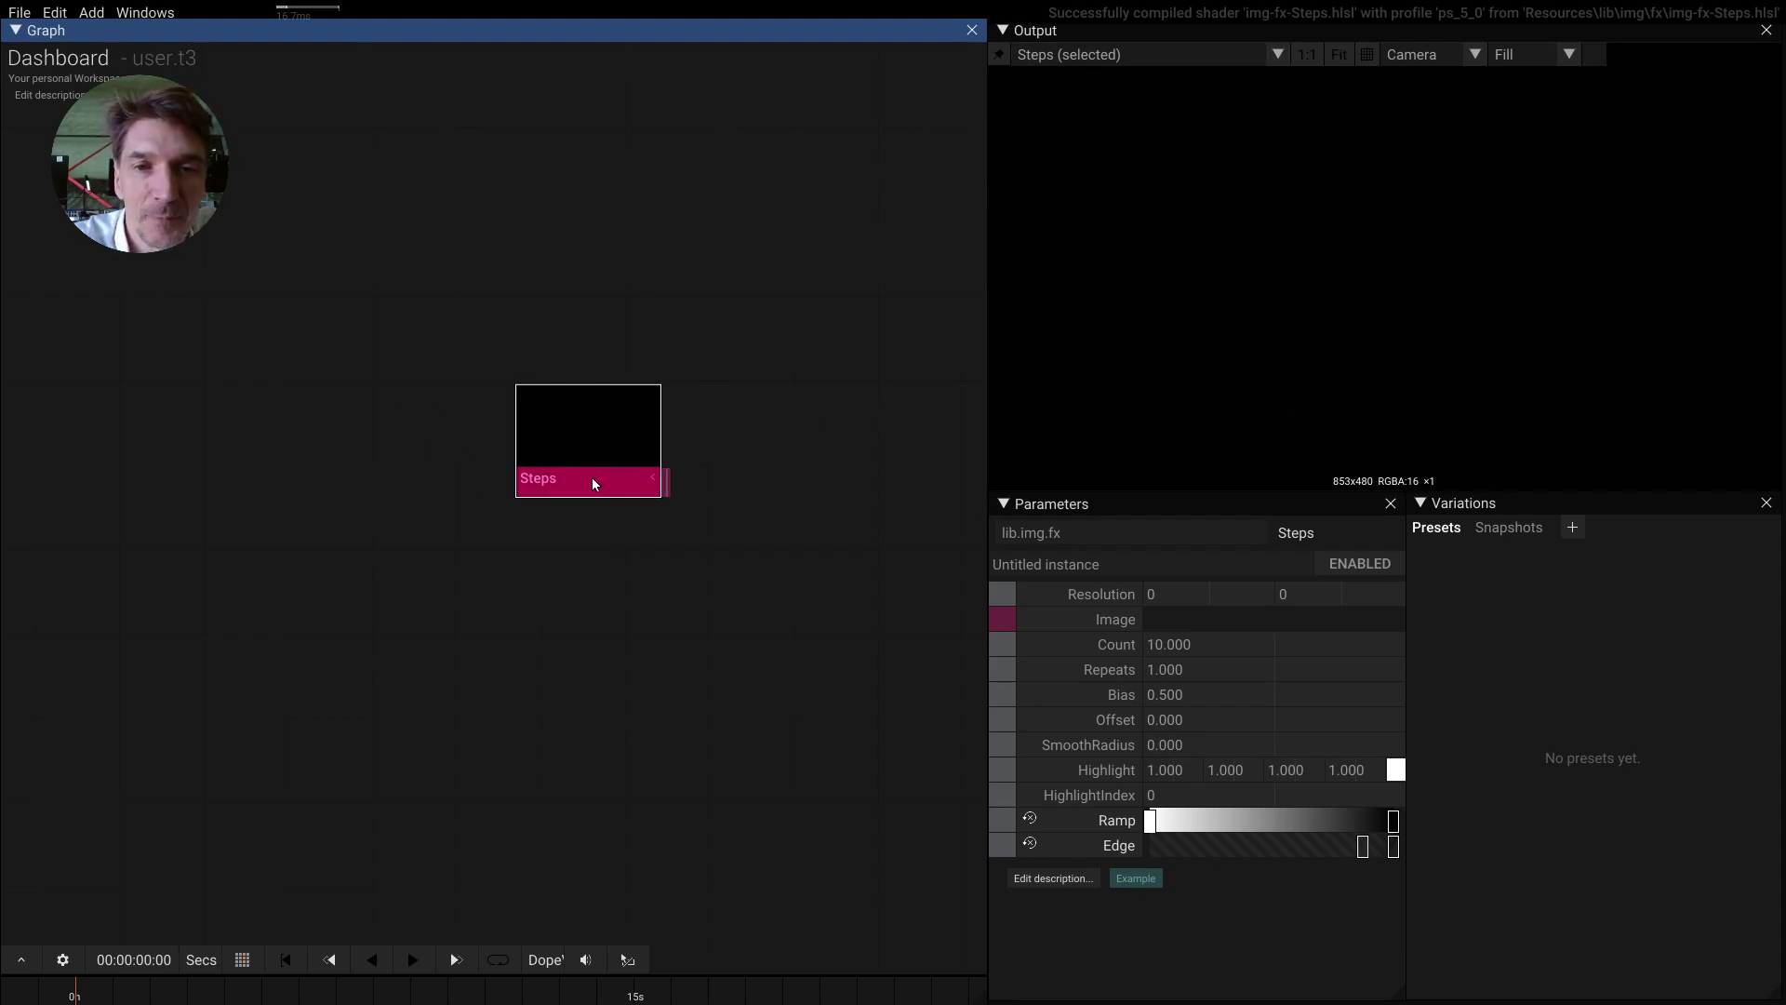
pyautogui.moveTo(594, 483); pyautogui.dragTo(601, 487)
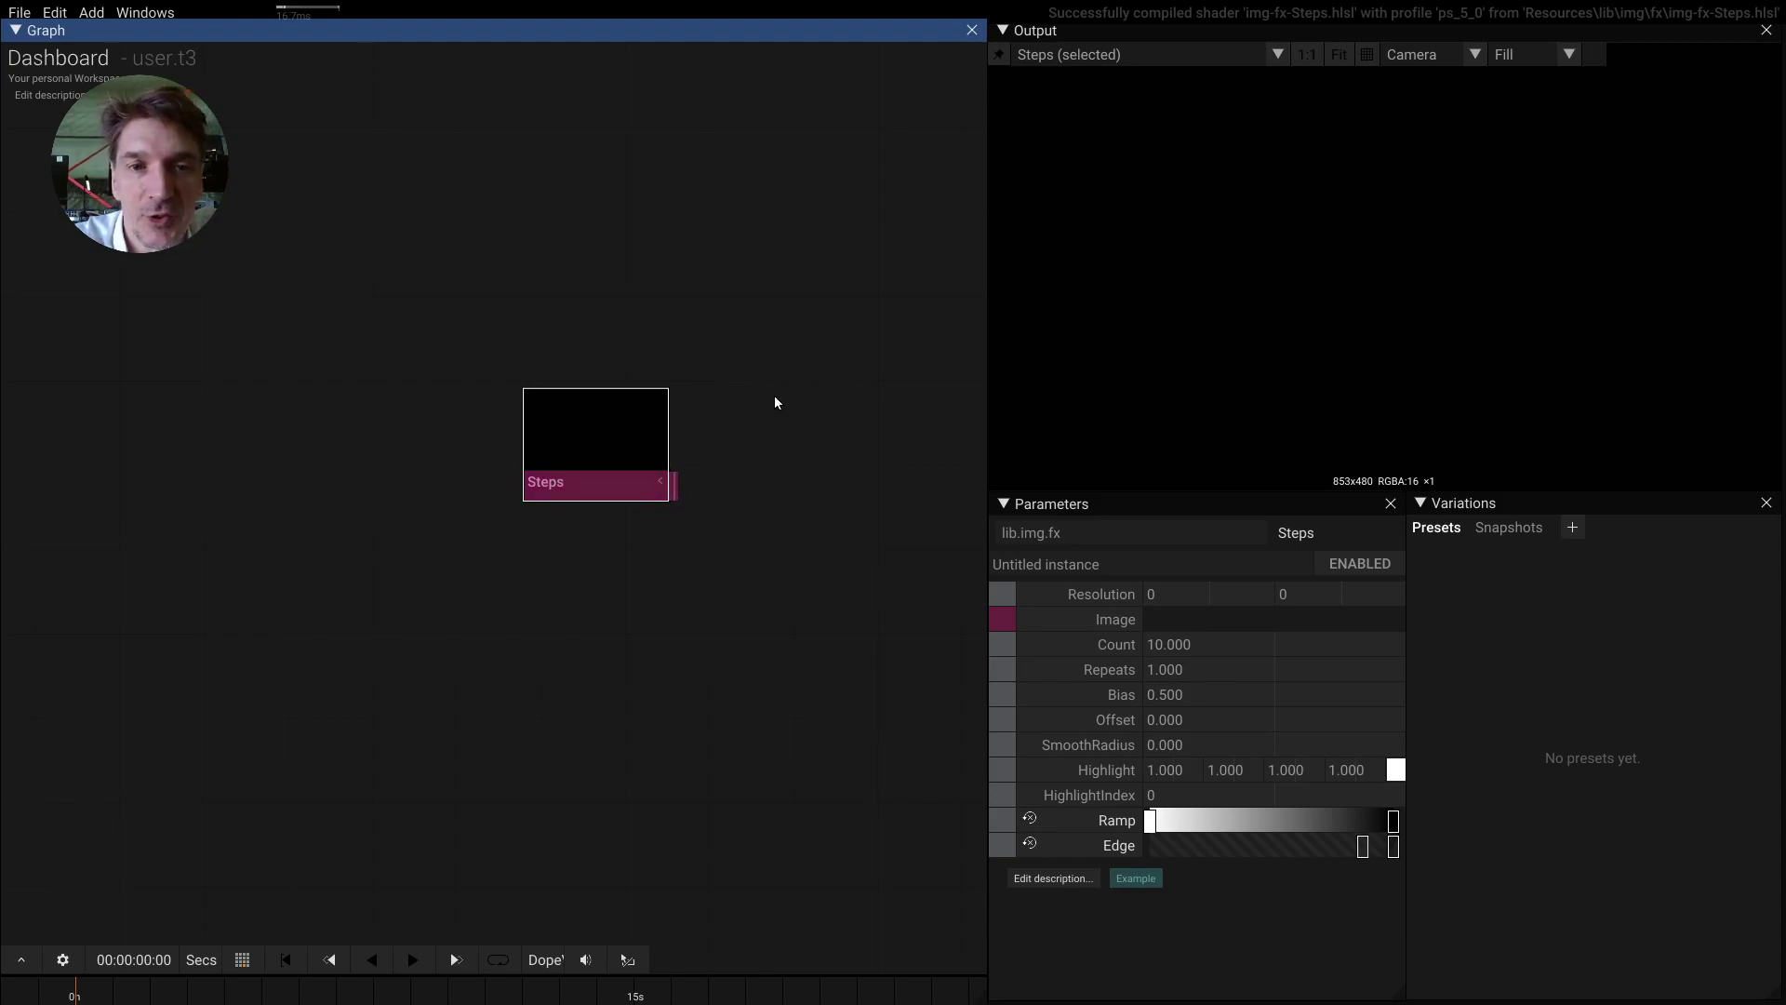
# - Add a LinearGradient node, wire it into the Steps Image input, and reselect Steps
pyautogui.click(310, 188)
pyautogui.doubleClick(333, 168)
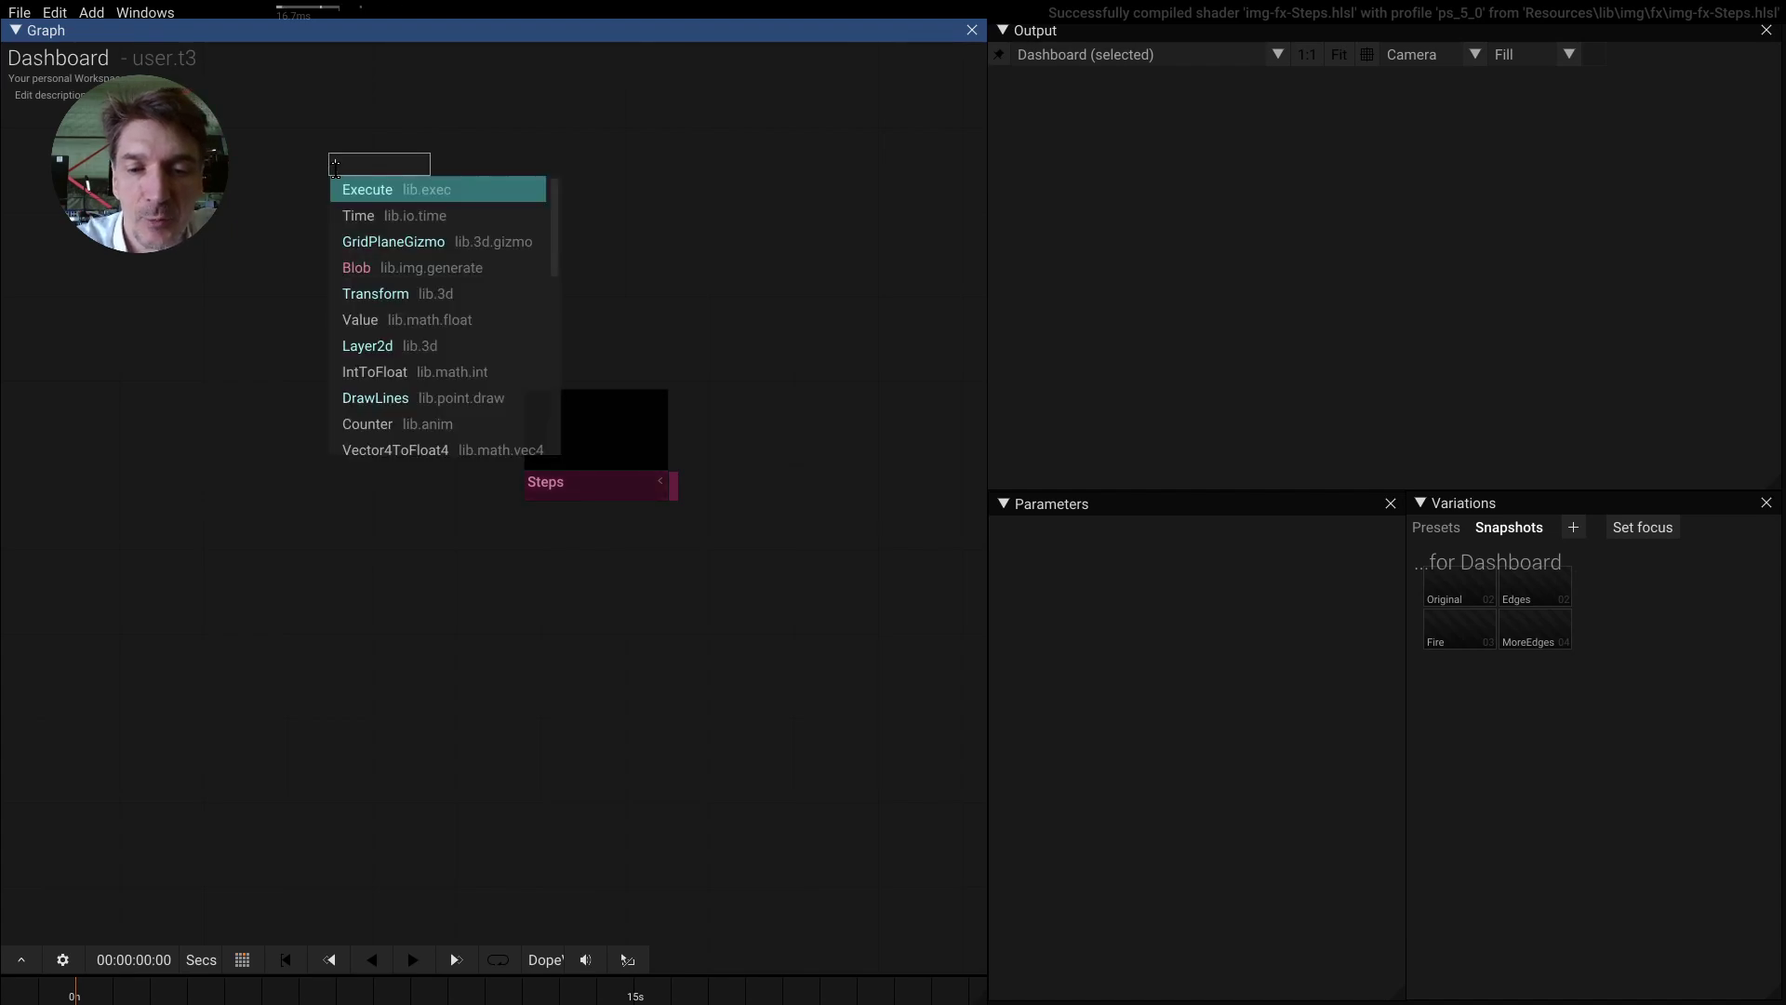
pyautogui.write('ling')
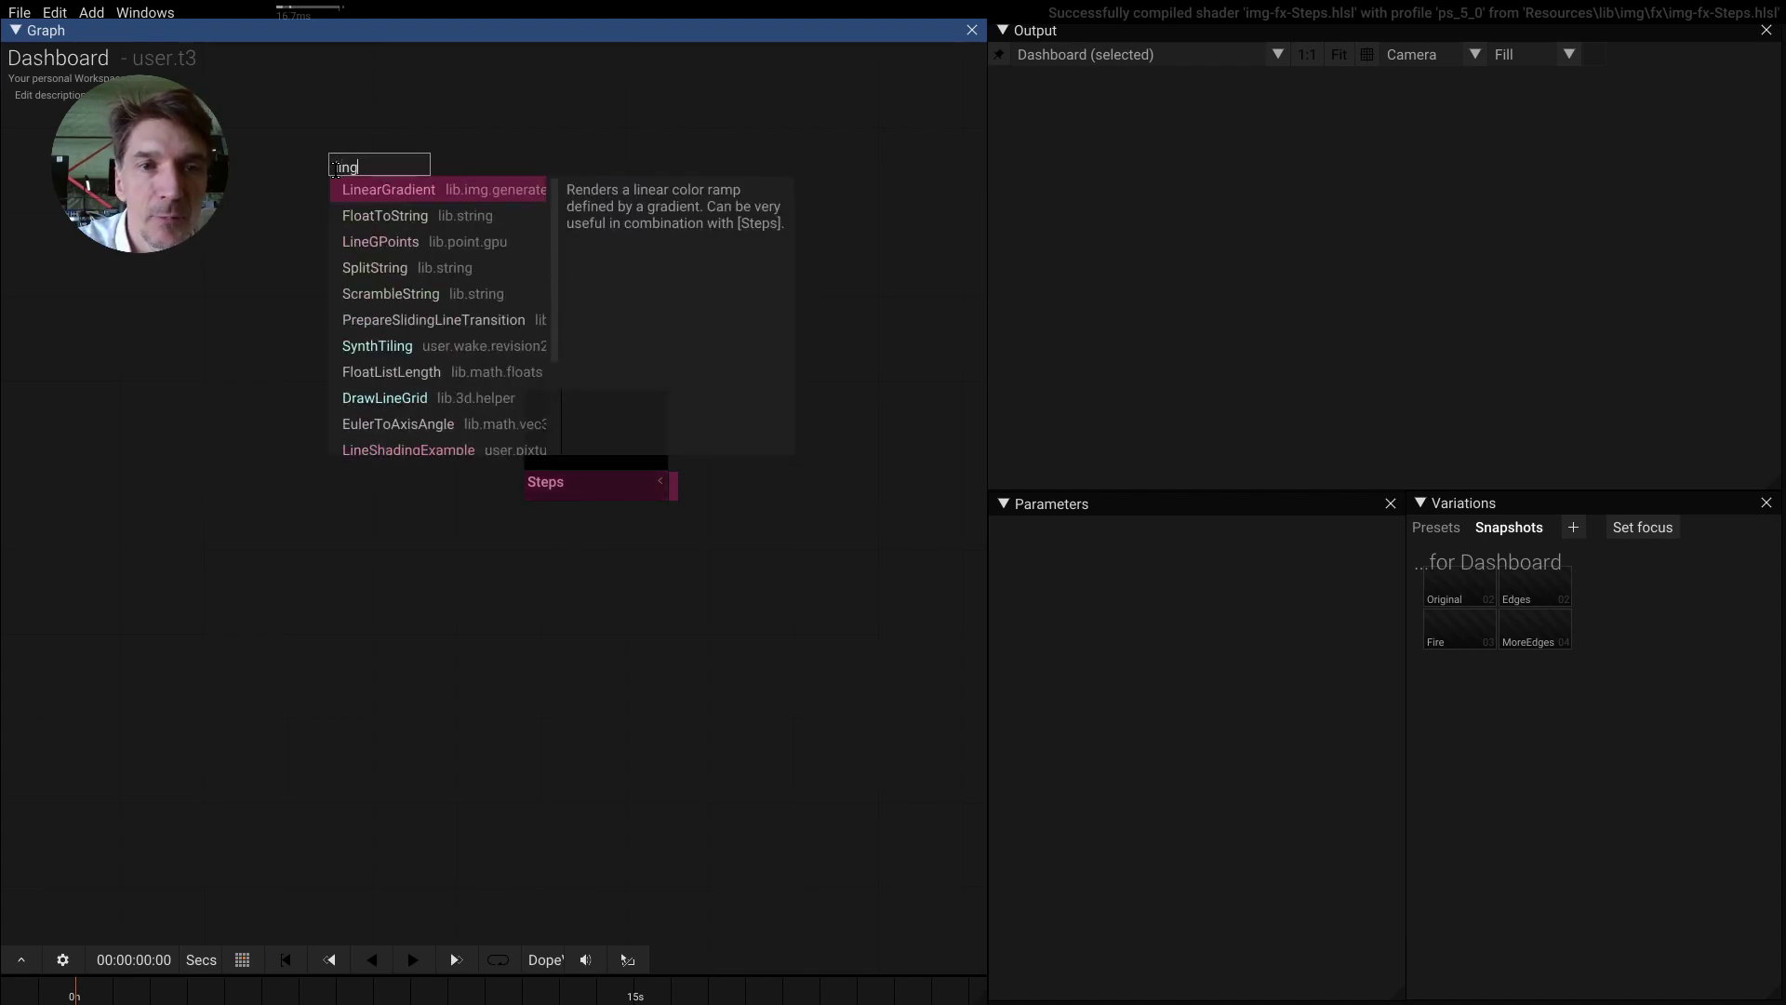
pyautogui.press('Return')
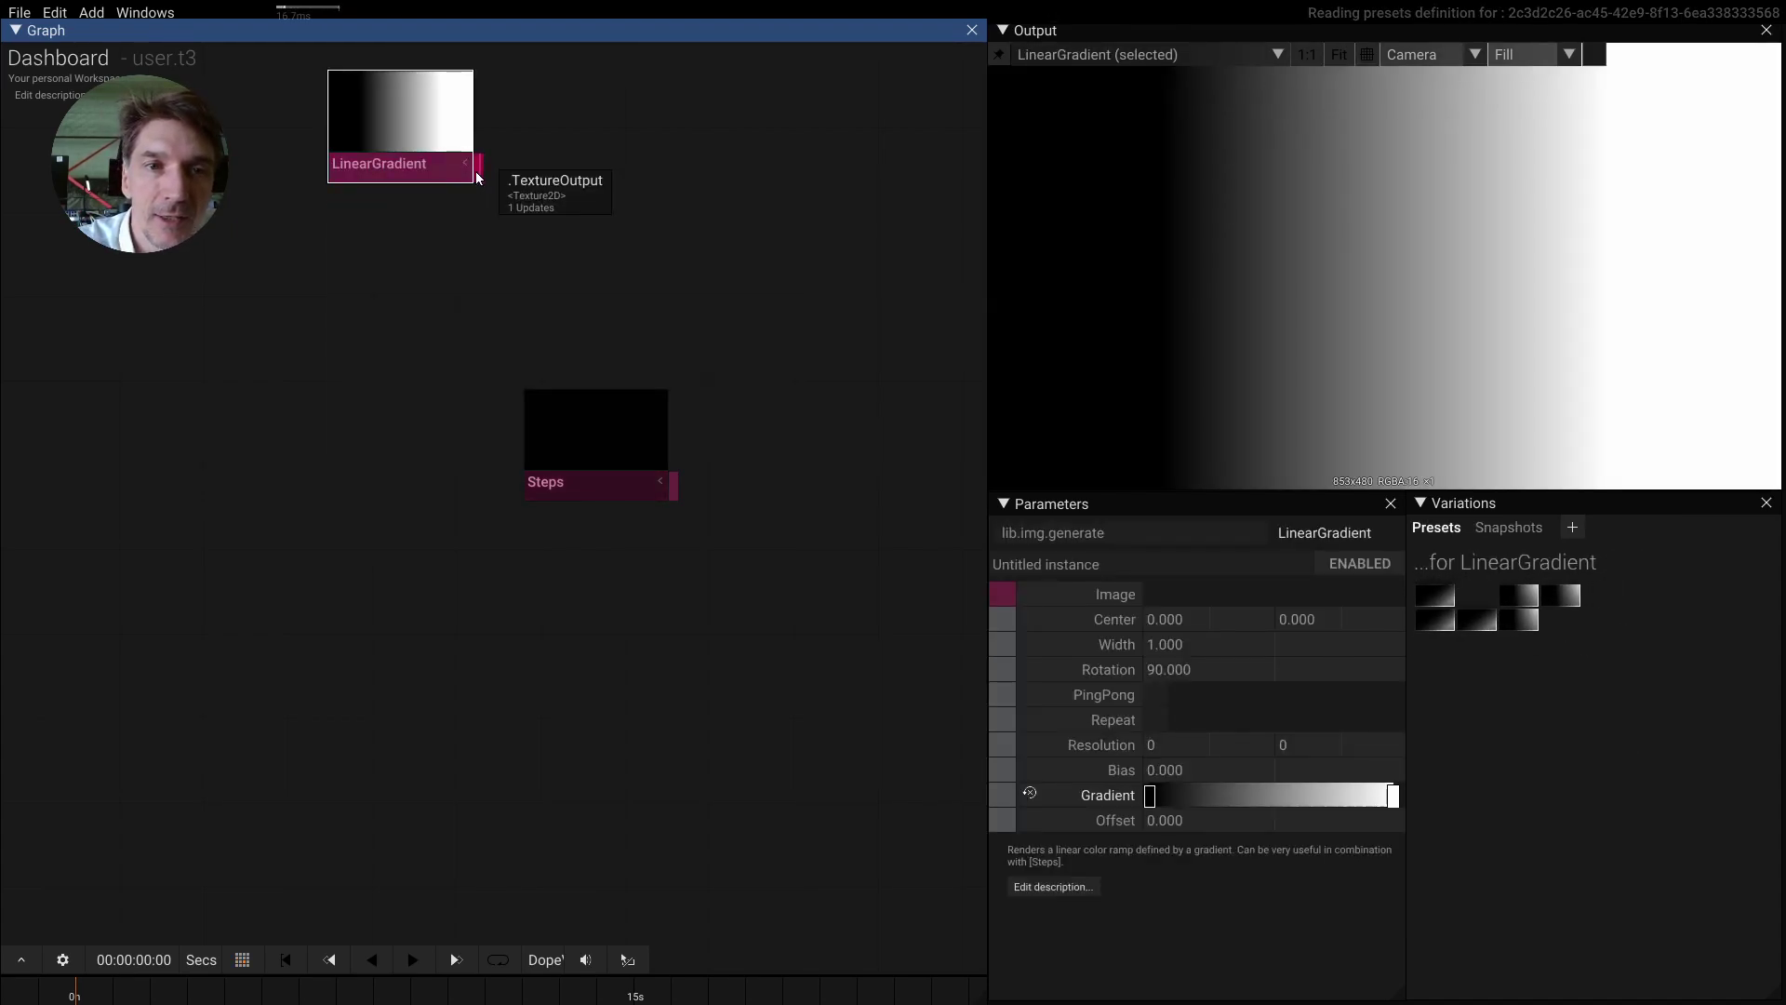
pyautogui.moveTo(552, 498); pyautogui.dragTo(483, 500)
pyautogui.moveTo(389, 182); pyautogui.dragTo(305, 545)
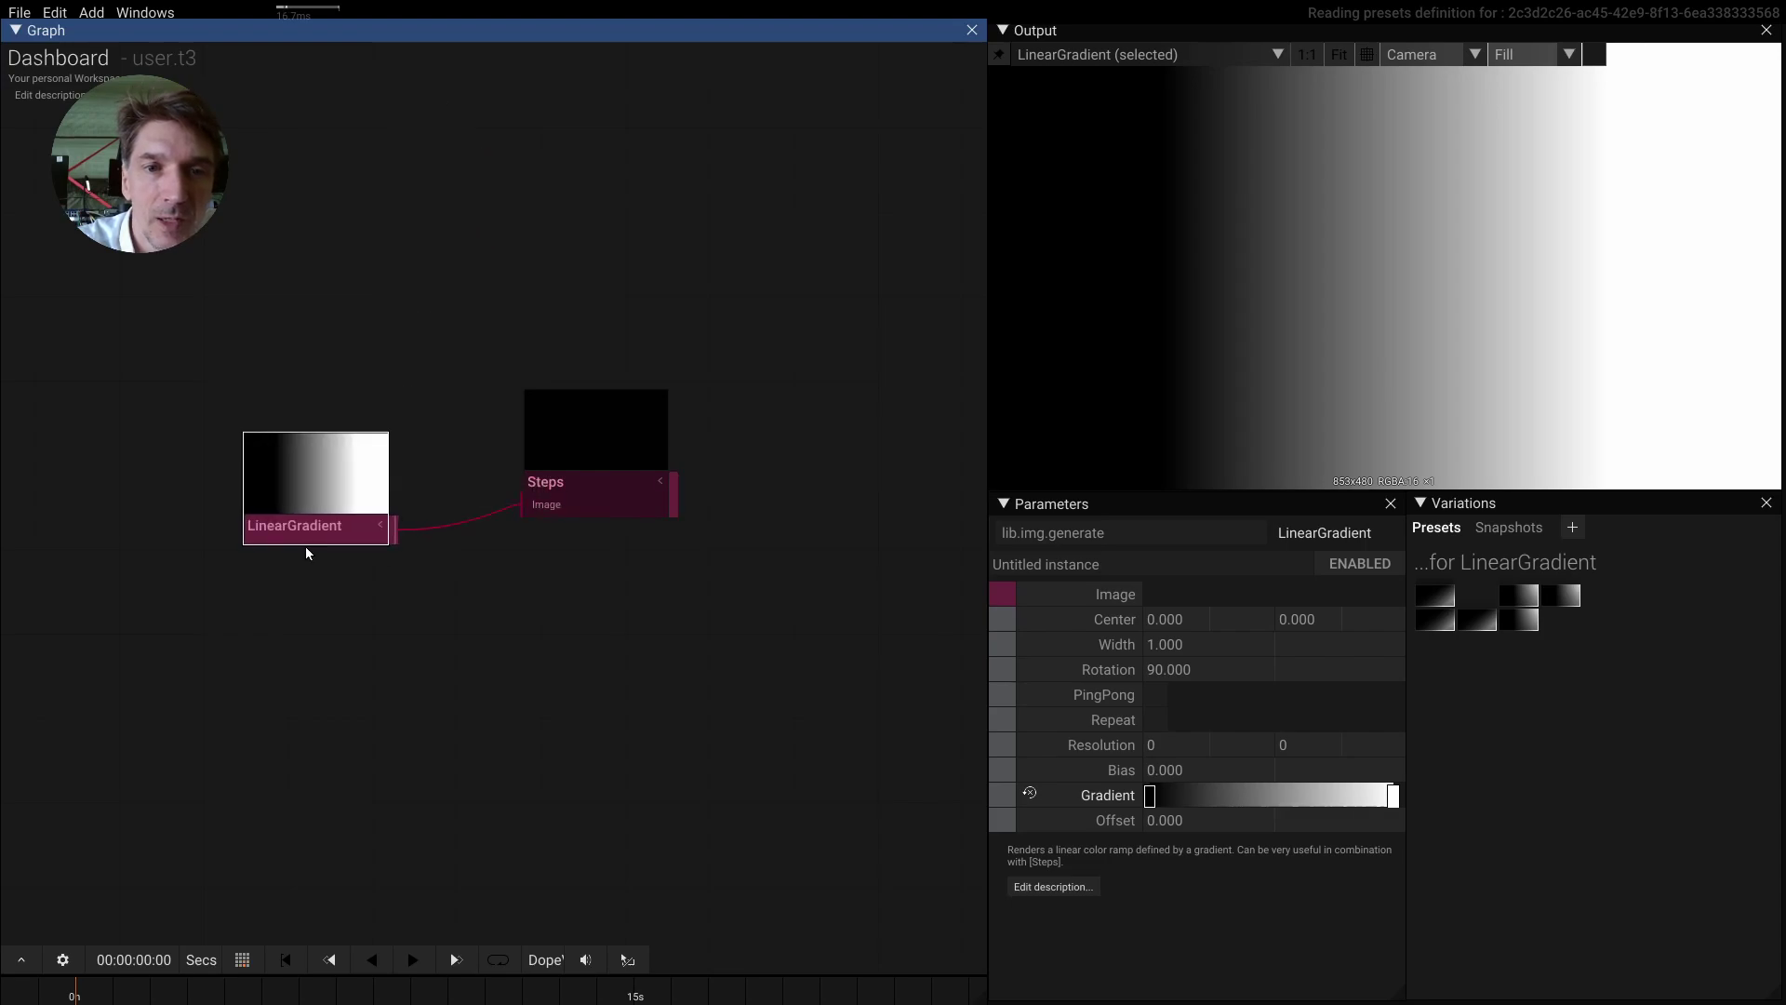
pyautogui.click(590, 495)
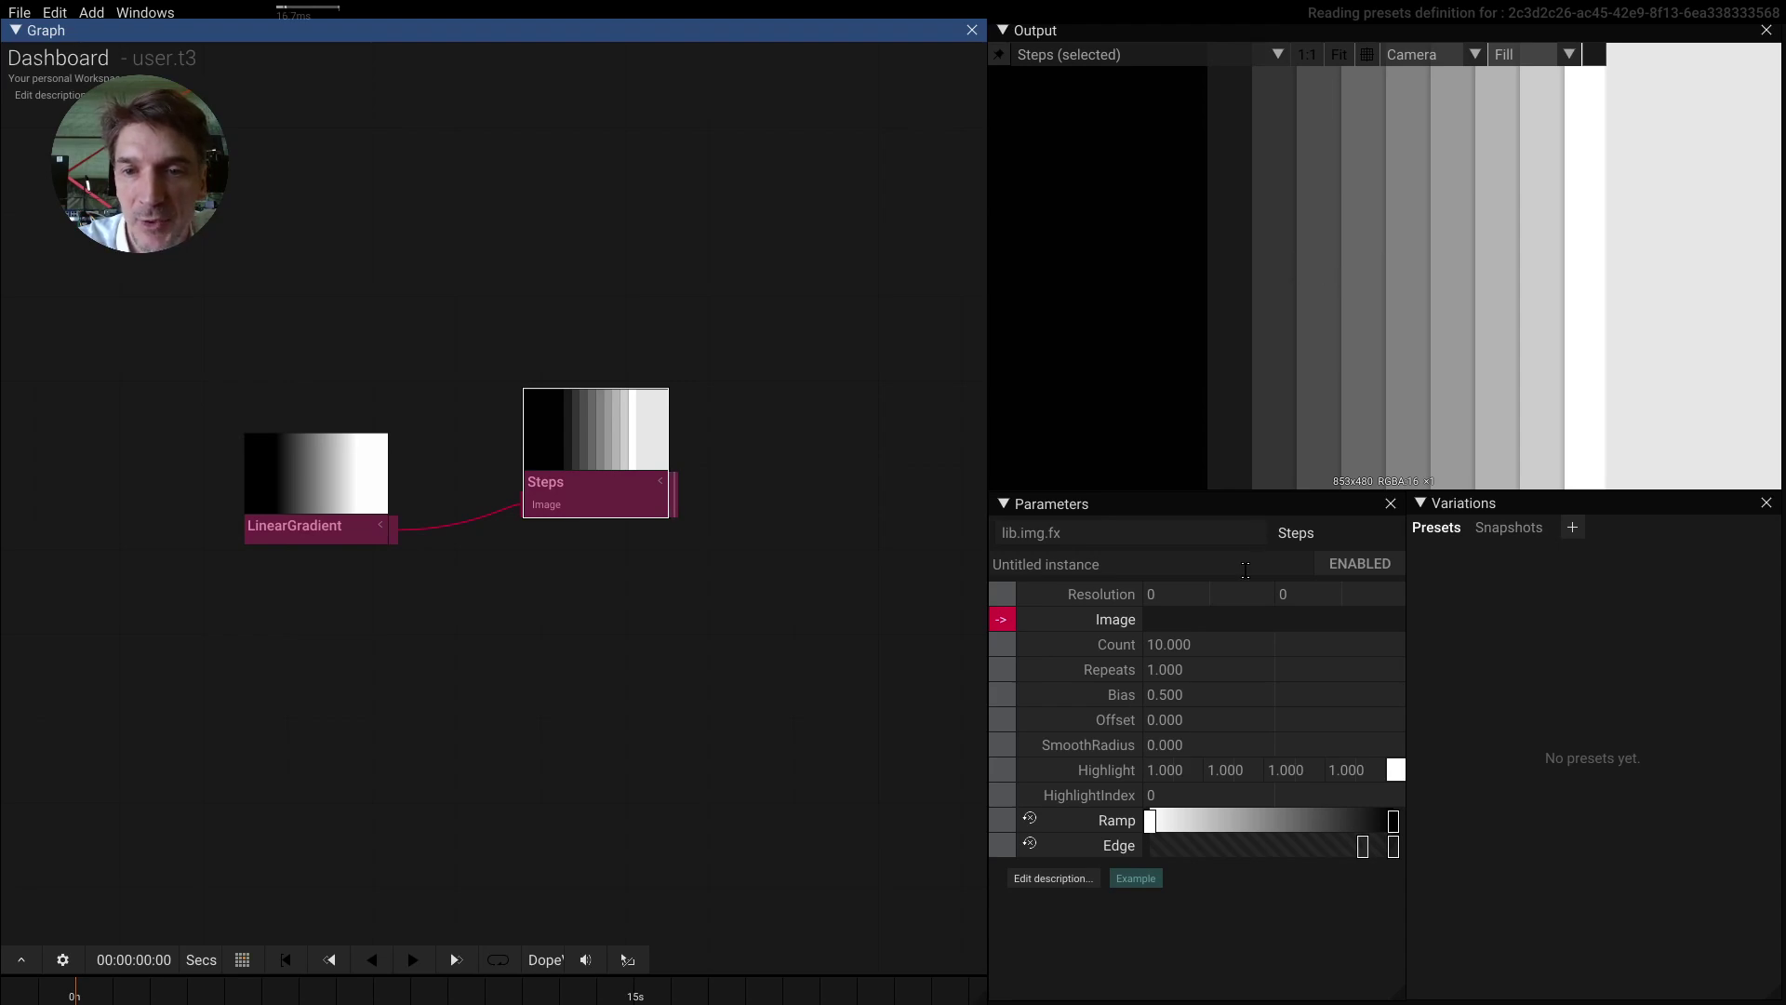
# - Set Steps Count to 5.8 and Offset to 2.08, leaving Repeats and Bias at defaults
pyautogui.moveTo(1200, 644); pyautogui.dragTo(1269, 475)
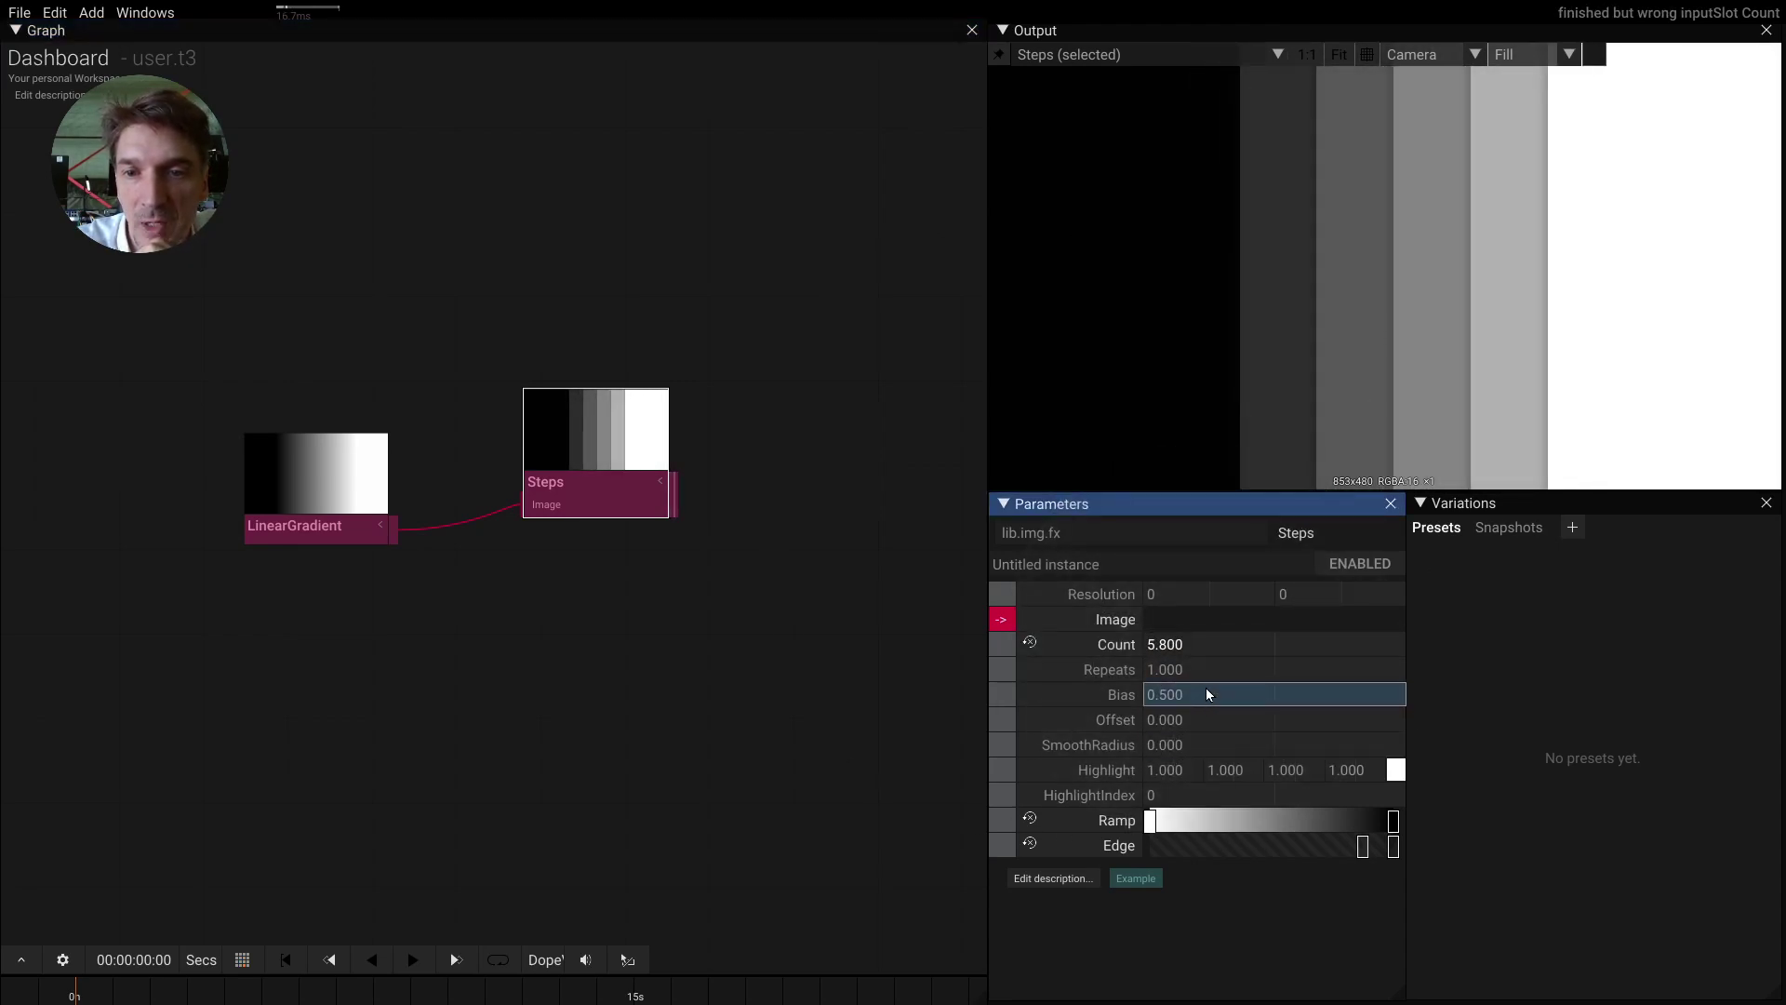
pyautogui.moveTo(1205, 669); pyautogui.dragTo(1337, 539)
pyautogui.click(1088, 670)
pyautogui.click(1187, 744)
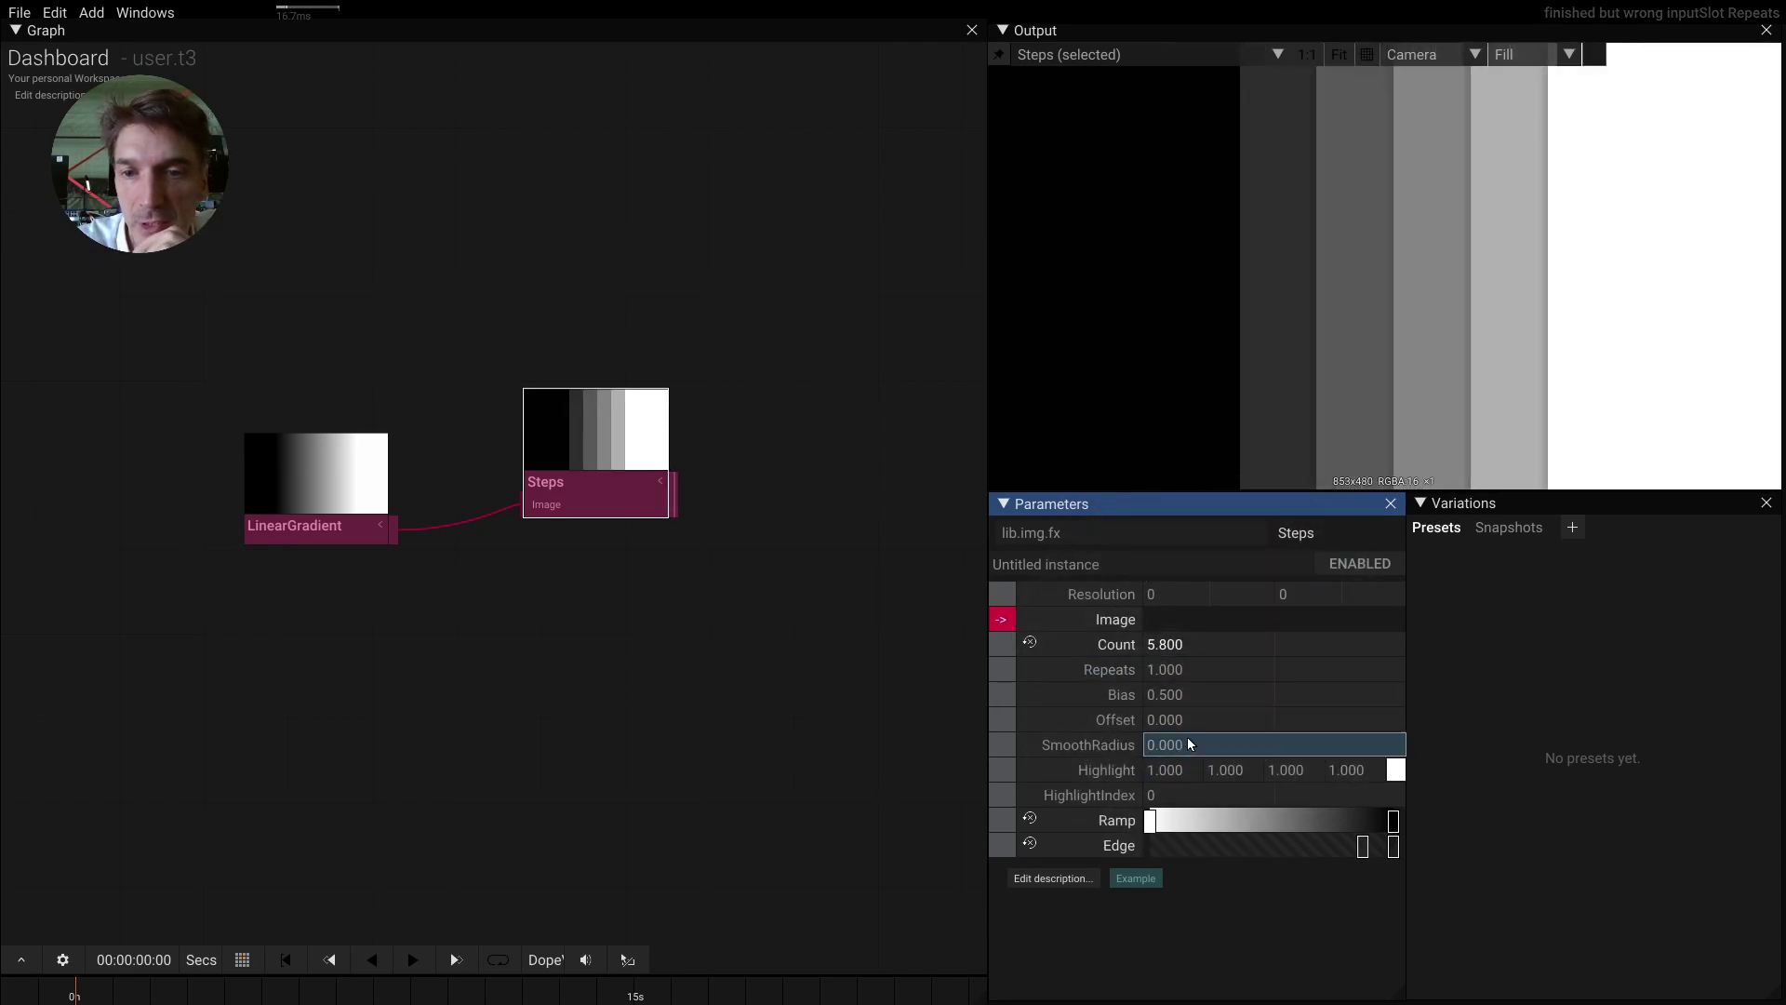
pyautogui.click(1187, 698)
pyautogui.moveTo(1187, 692)
pyautogui.mouseDown()
pyautogui.moveTo(1176, 717)
pyautogui.moveTo(1204, 678)
pyautogui.moveTo(1197, 721)
pyautogui.moveTo(1214, 730)
pyautogui.moveTo(1179, 662)
pyautogui.mouseUp()
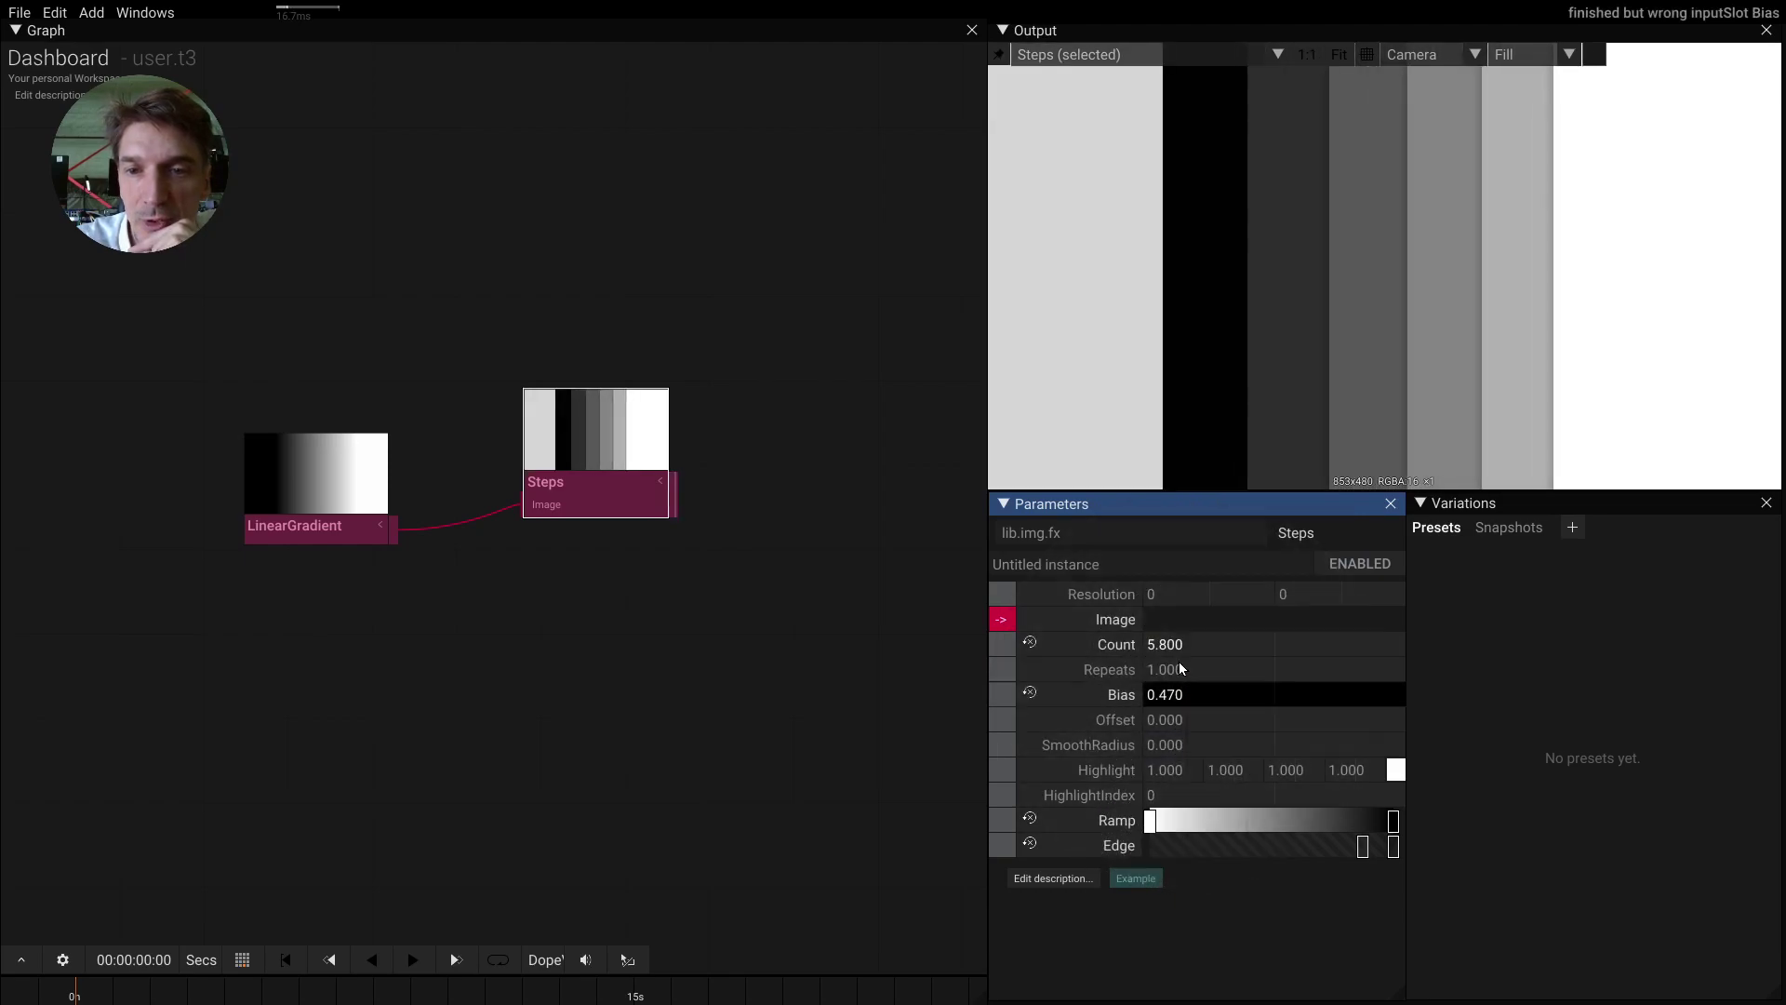
pyautogui.click(1109, 695)
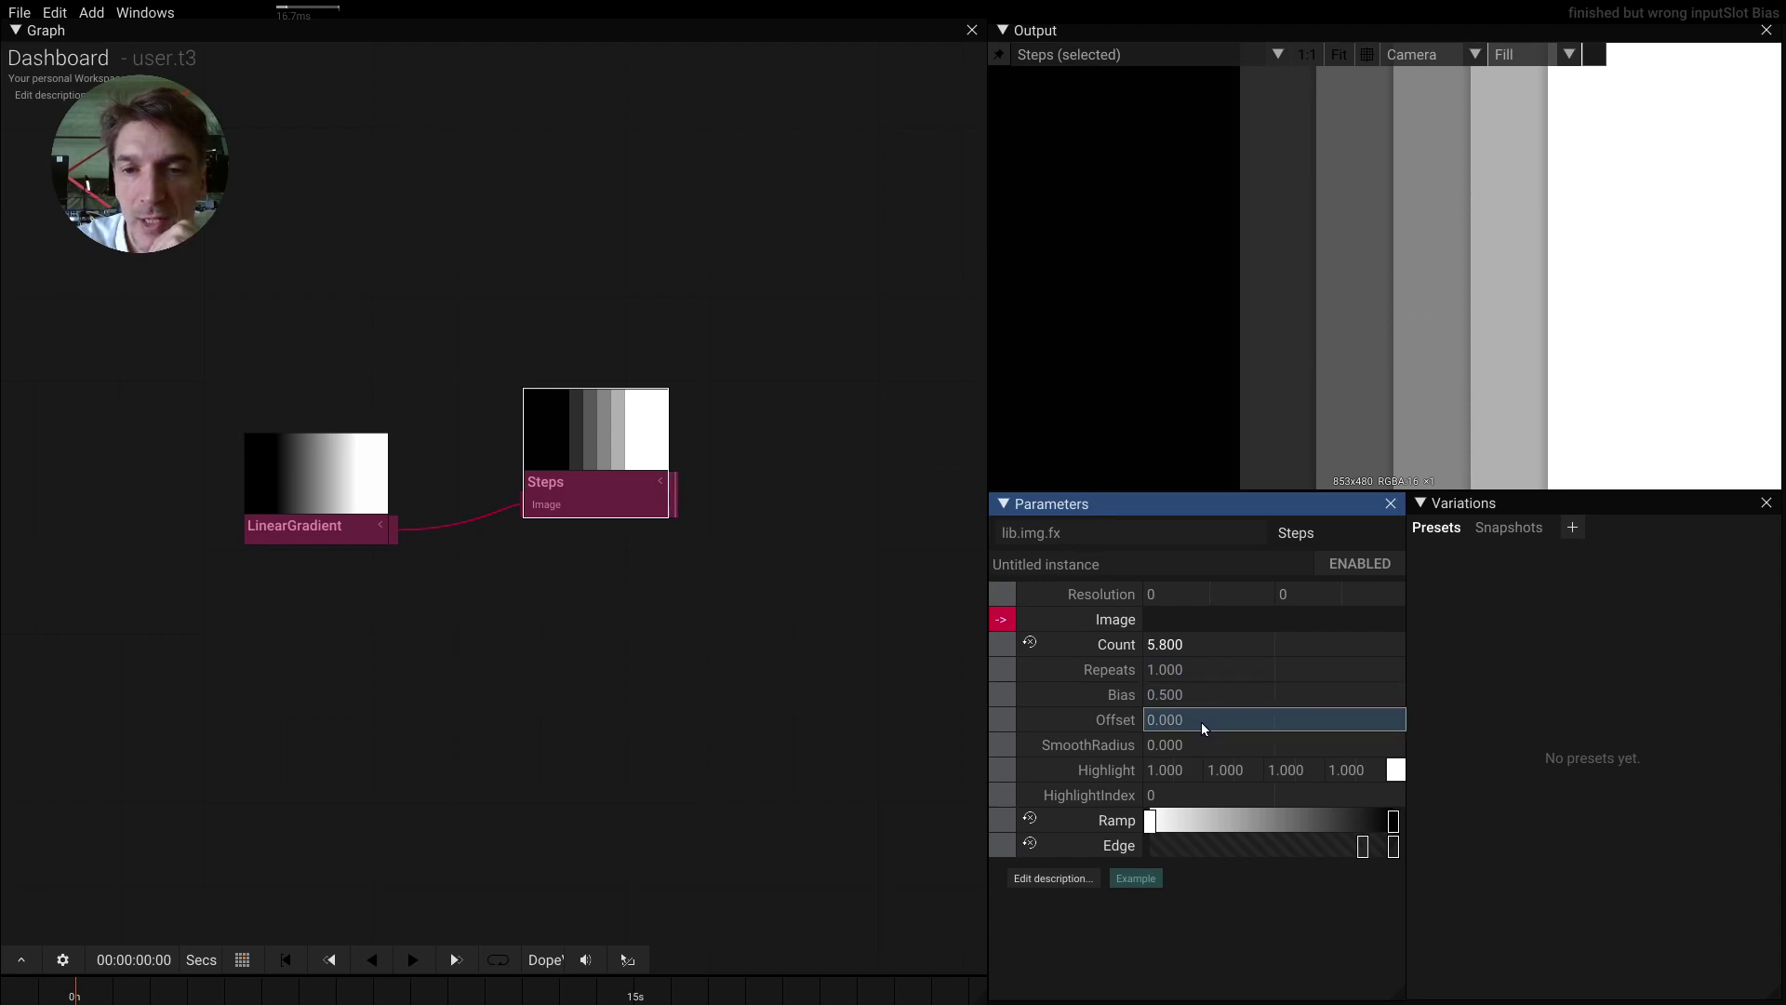
pyautogui.moveTo(1202, 728); pyautogui.dragTo(1192, 802)
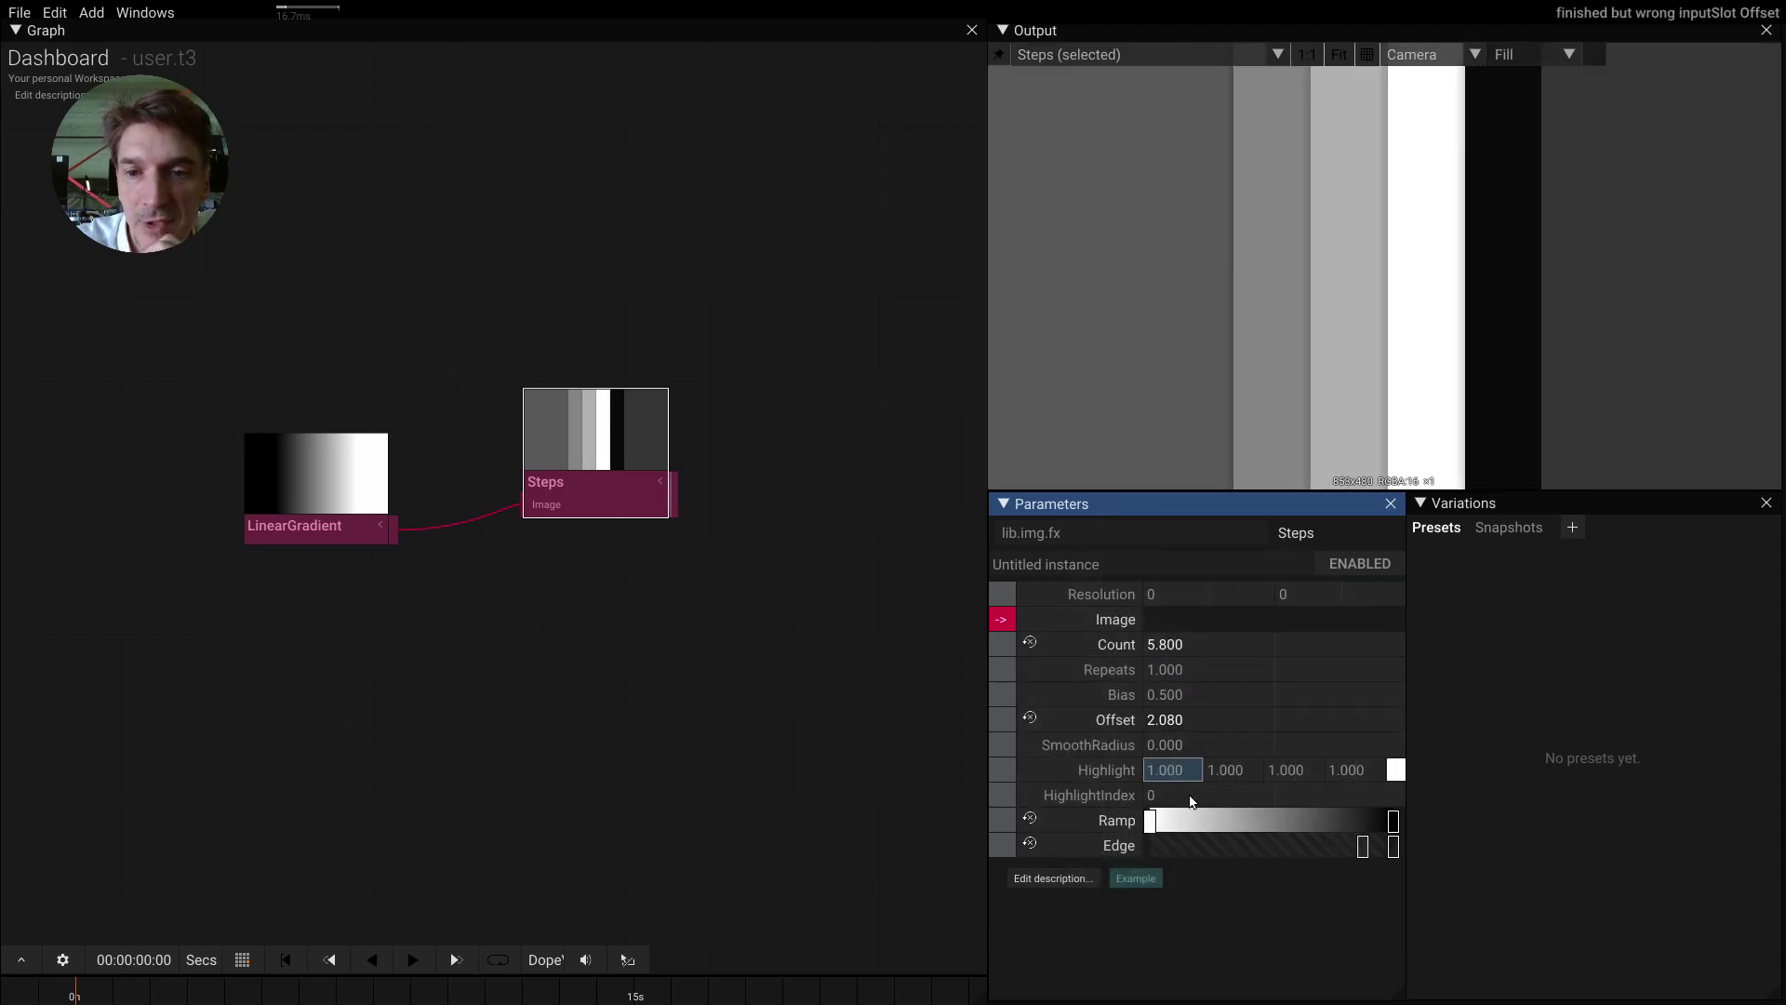
# - Make the Steps highlight red on HighlightIndex 6 and shift the Edge gradient's left stop left
pyautogui.click(1395, 771)
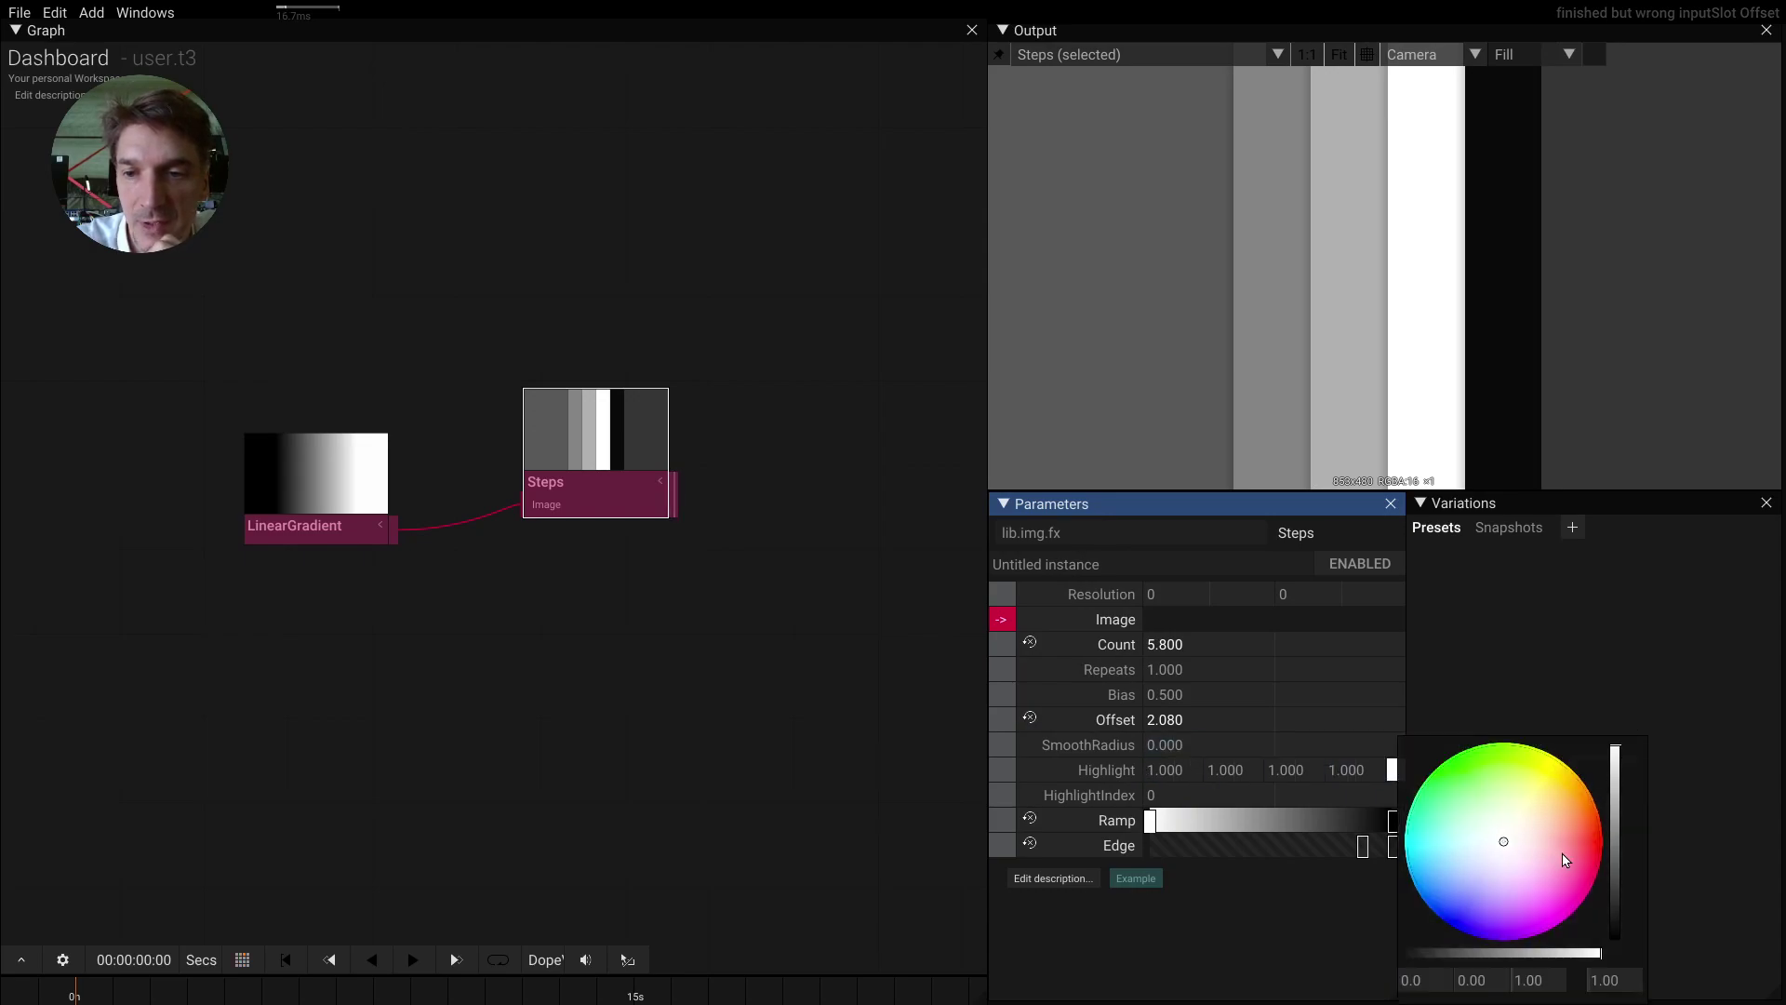
pyautogui.moveTo(1521, 859); pyautogui.dragTo(1671, 848)
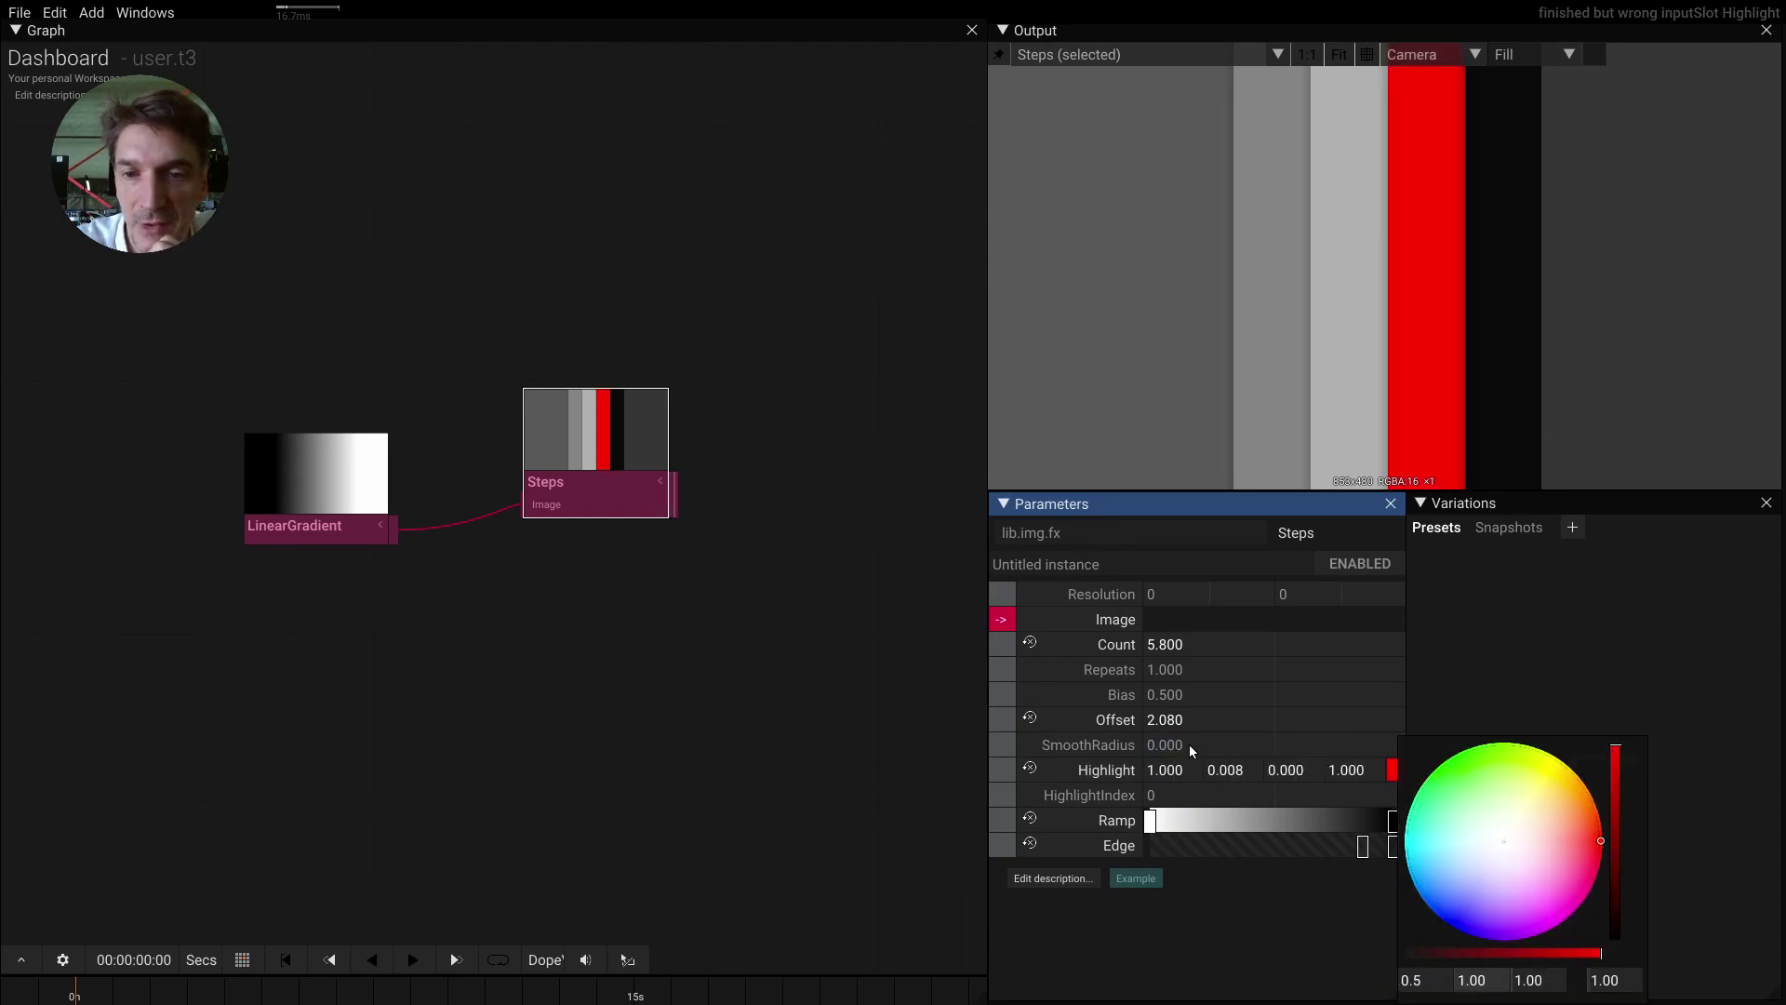
pyautogui.moveTo(1179, 791); pyautogui.dragTo(1212, 755)
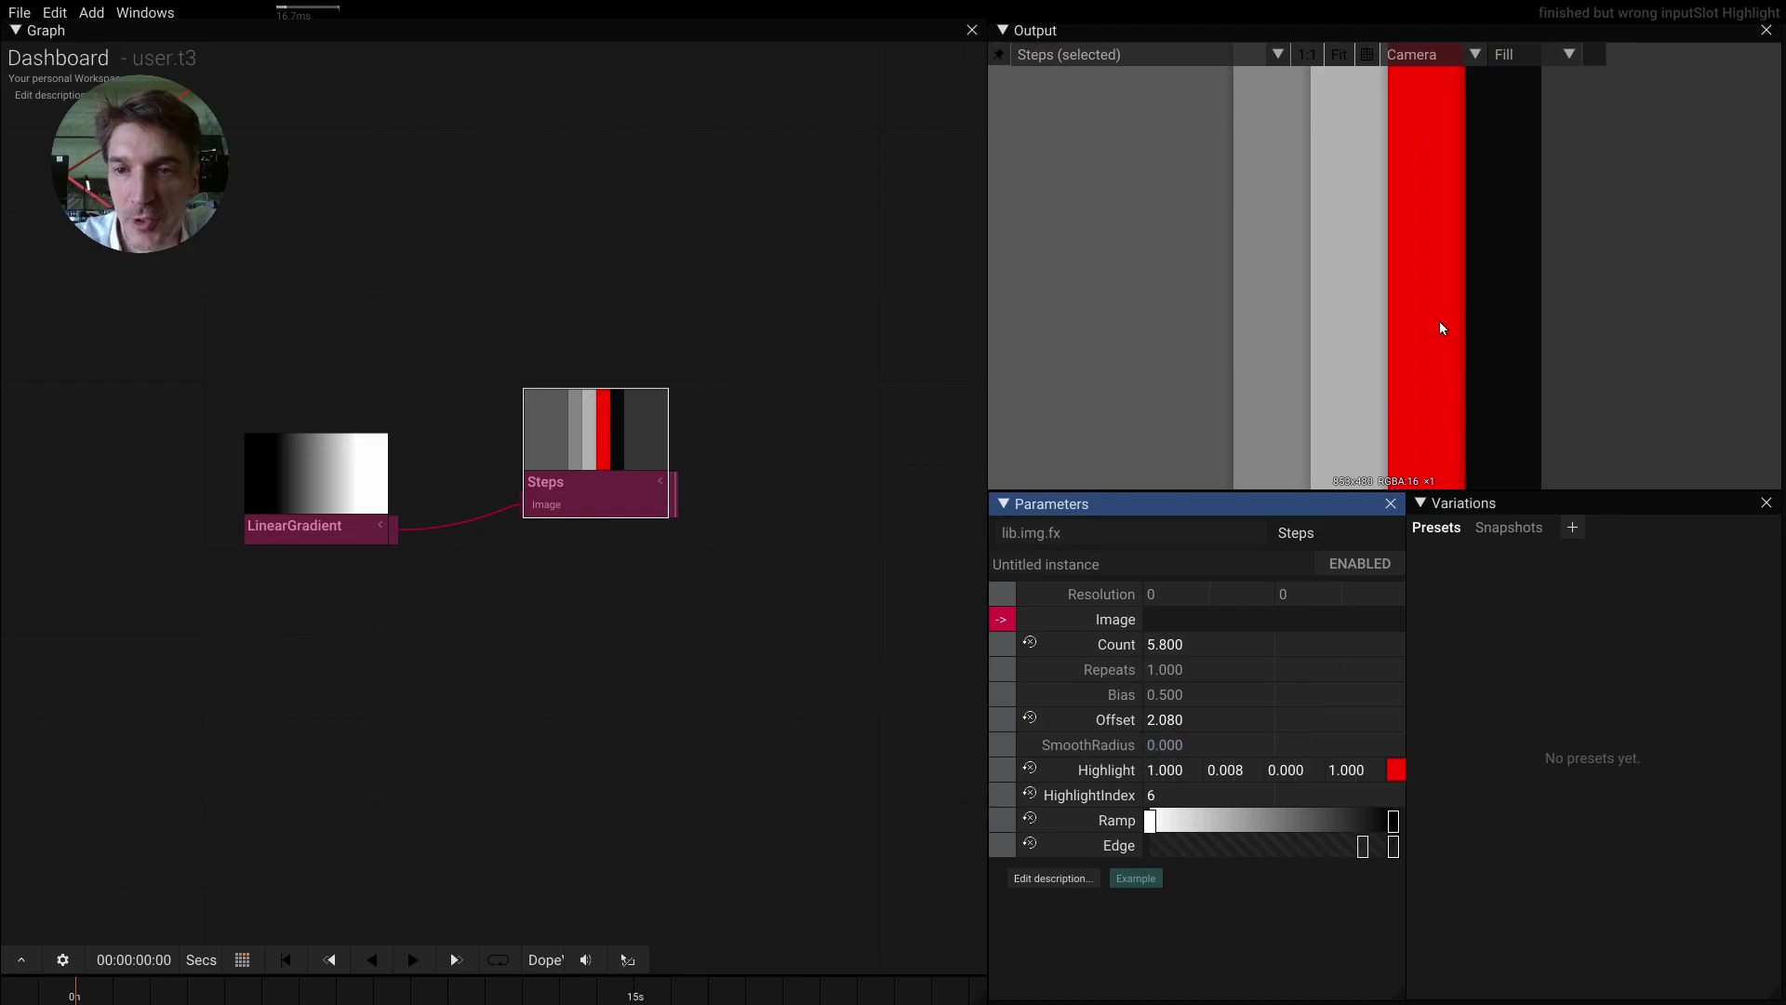
pyautogui.moveTo(1153, 824); pyautogui.dragTo(1096, 819)
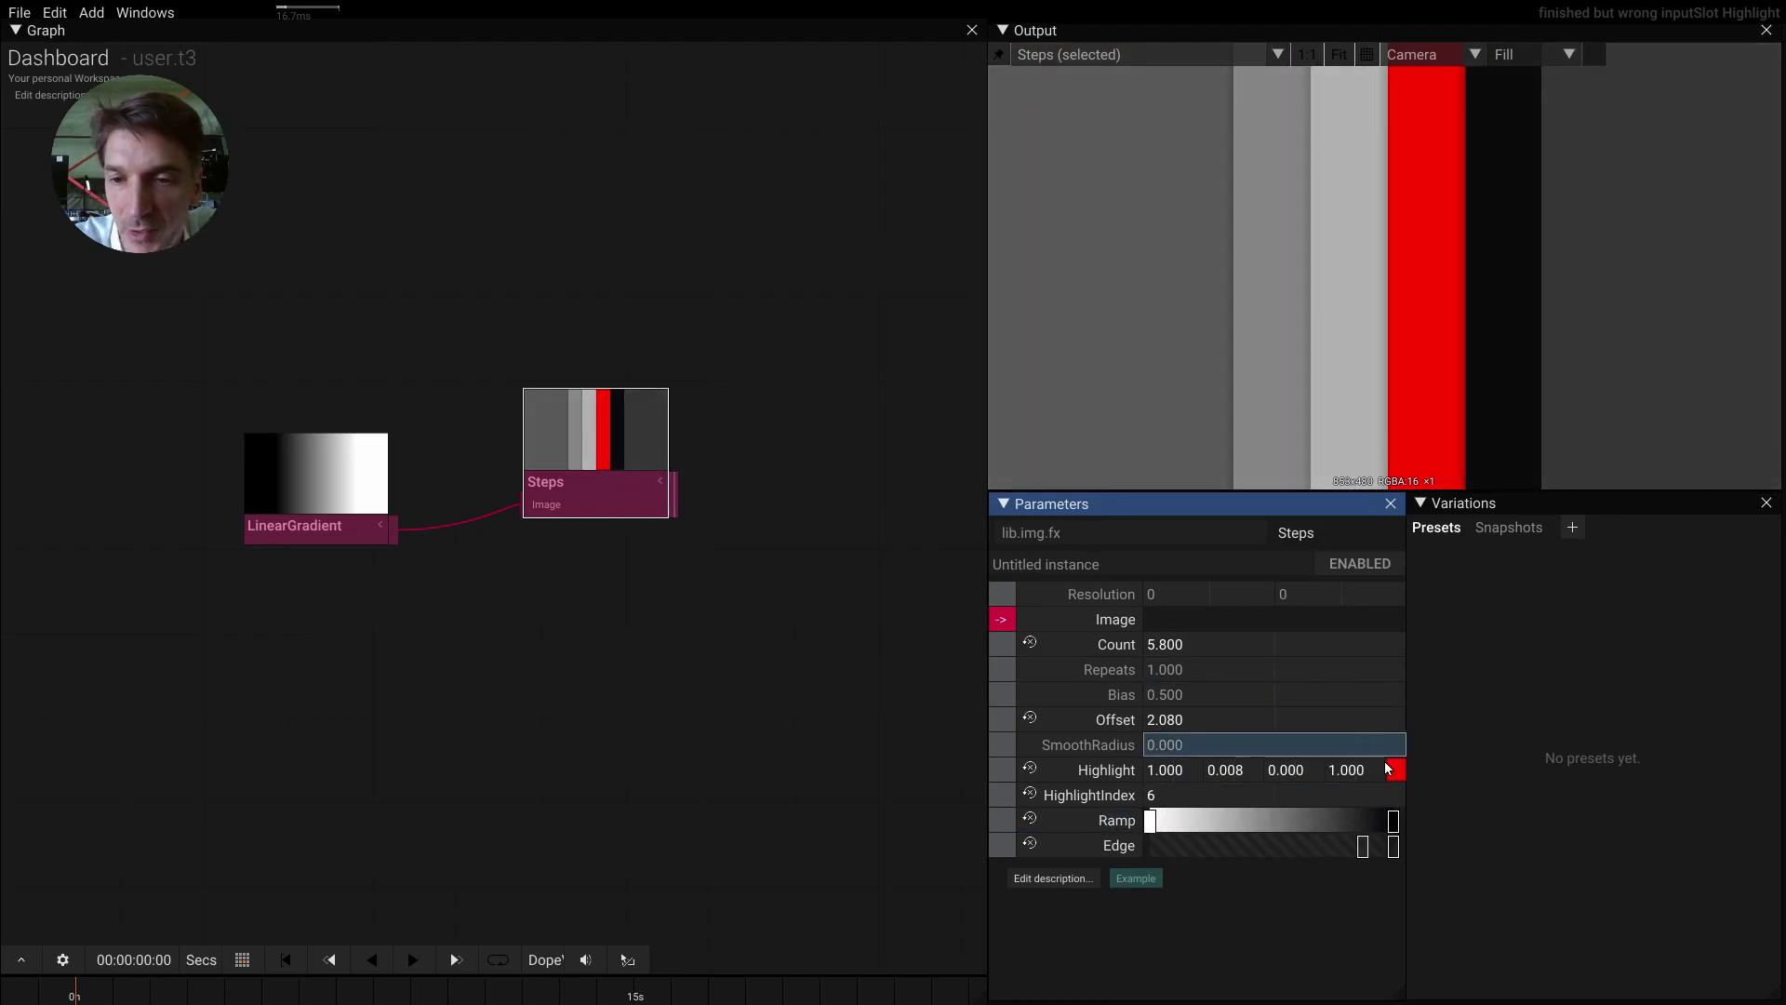
pyautogui.moveTo(1363, 847); pyautogui.dragTo(1303, 816)
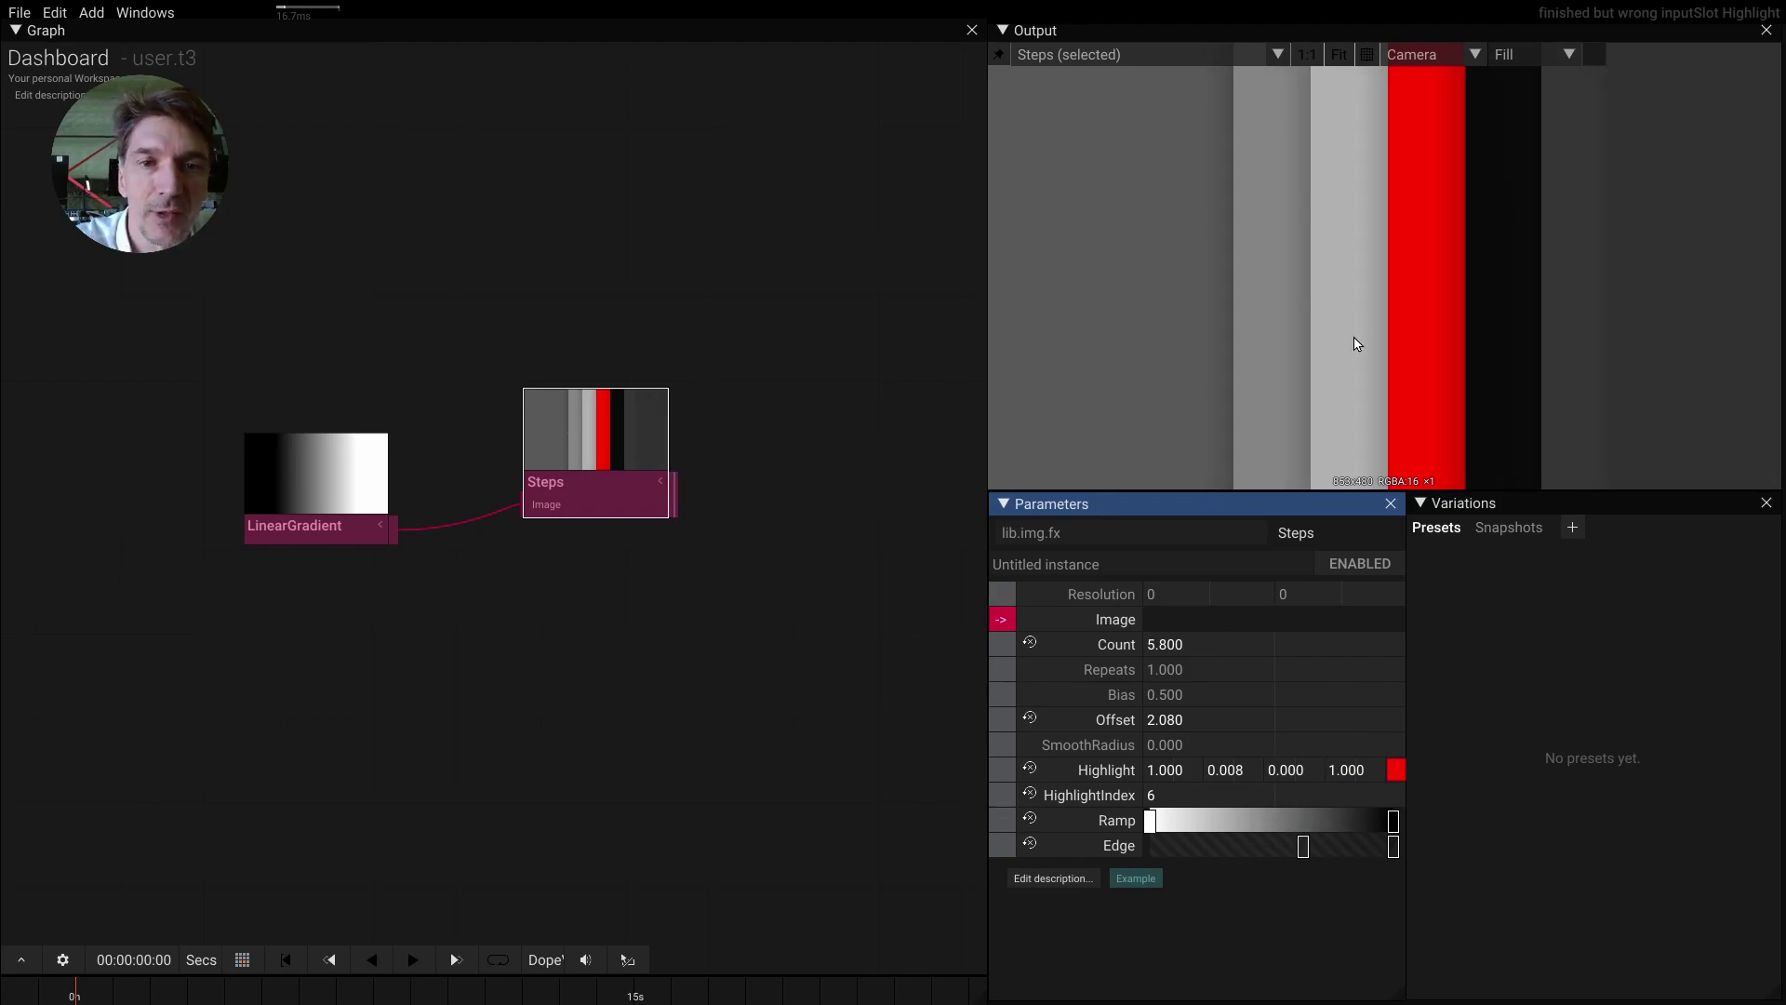
# - Tidy the LinearGradient and Steps nodes and pin the output view to Steps
pyautogui.moveTo(279, 532); pyautogui.dragTo(388, 497)
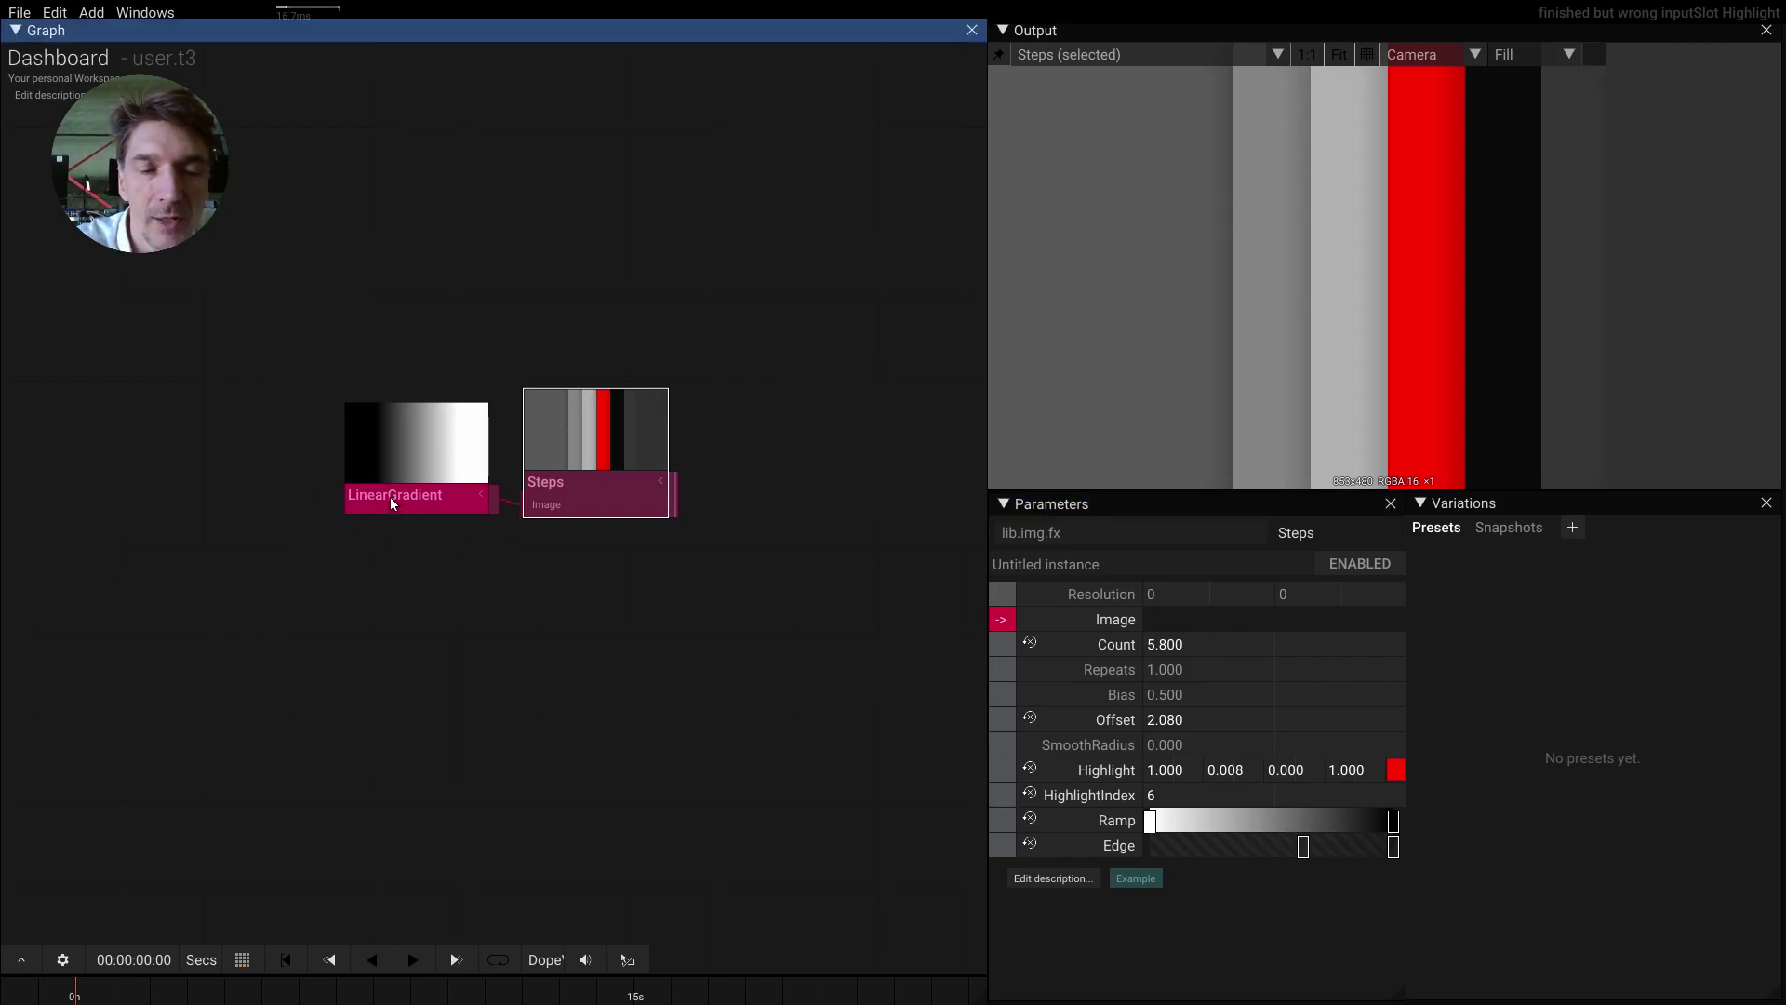
pyautogui.moveTo(542, 577); pyautogui.dragTo(657, 618)
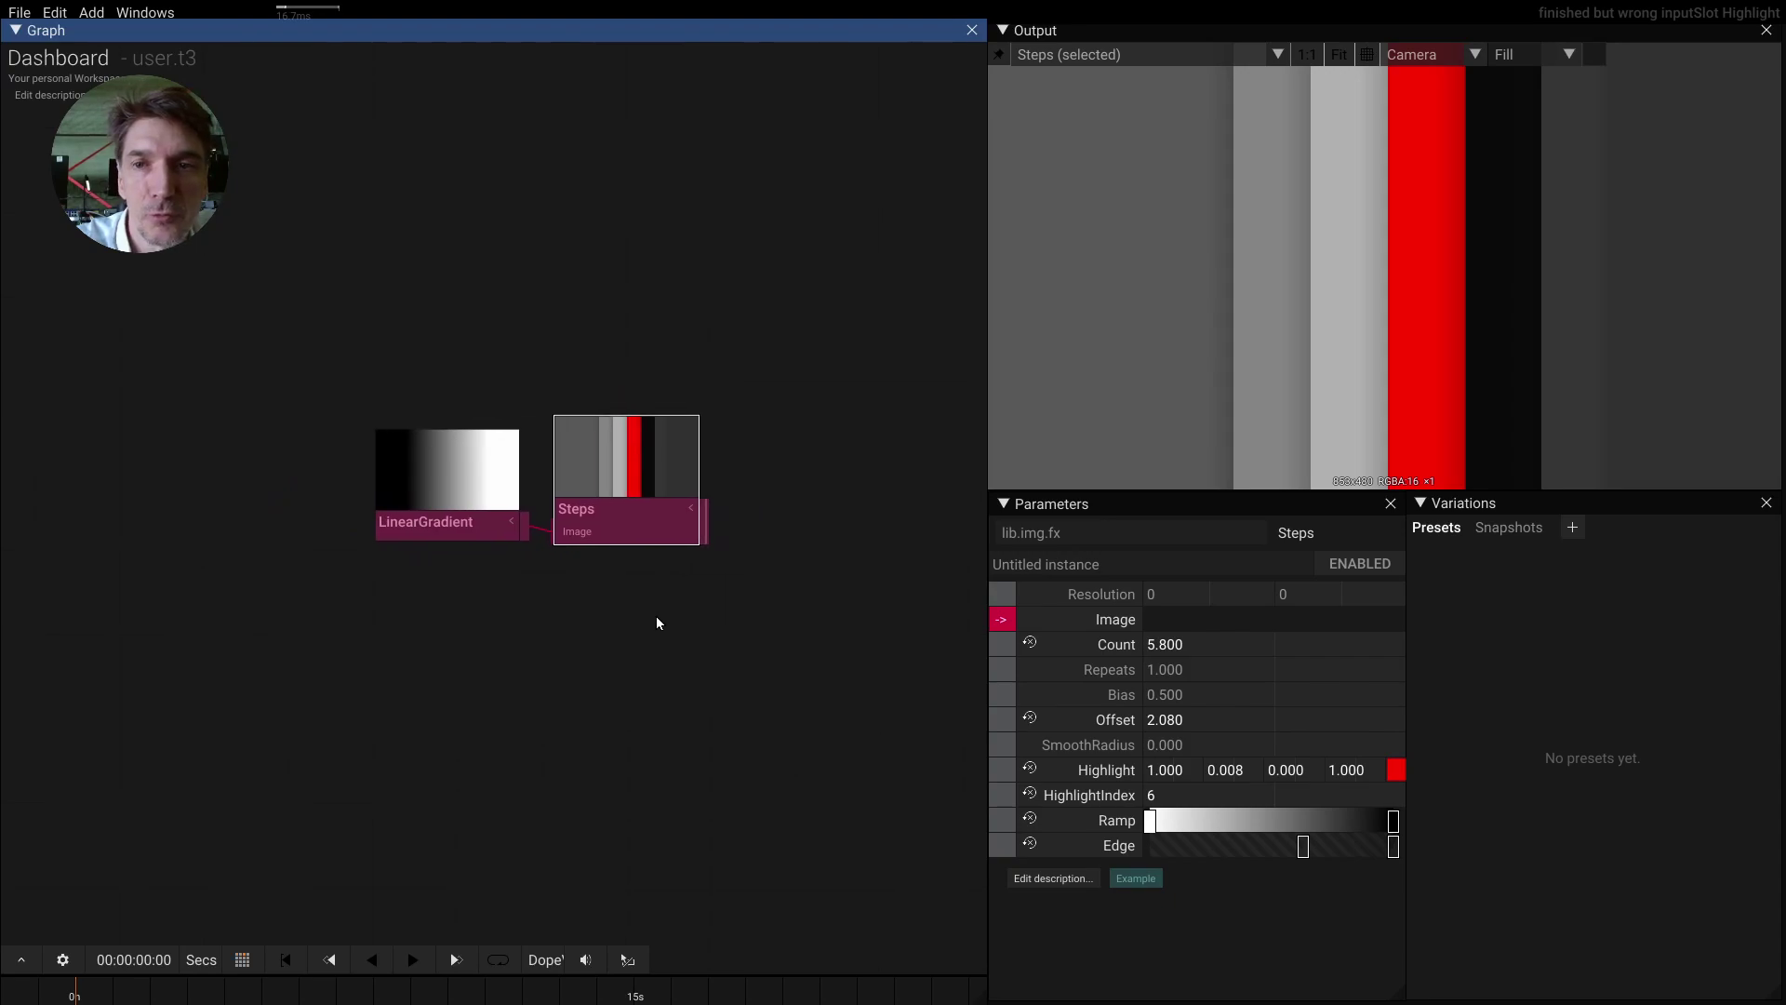
pyautogui.moveTo(498, 543); pyautogui.dragTo(444, 512)
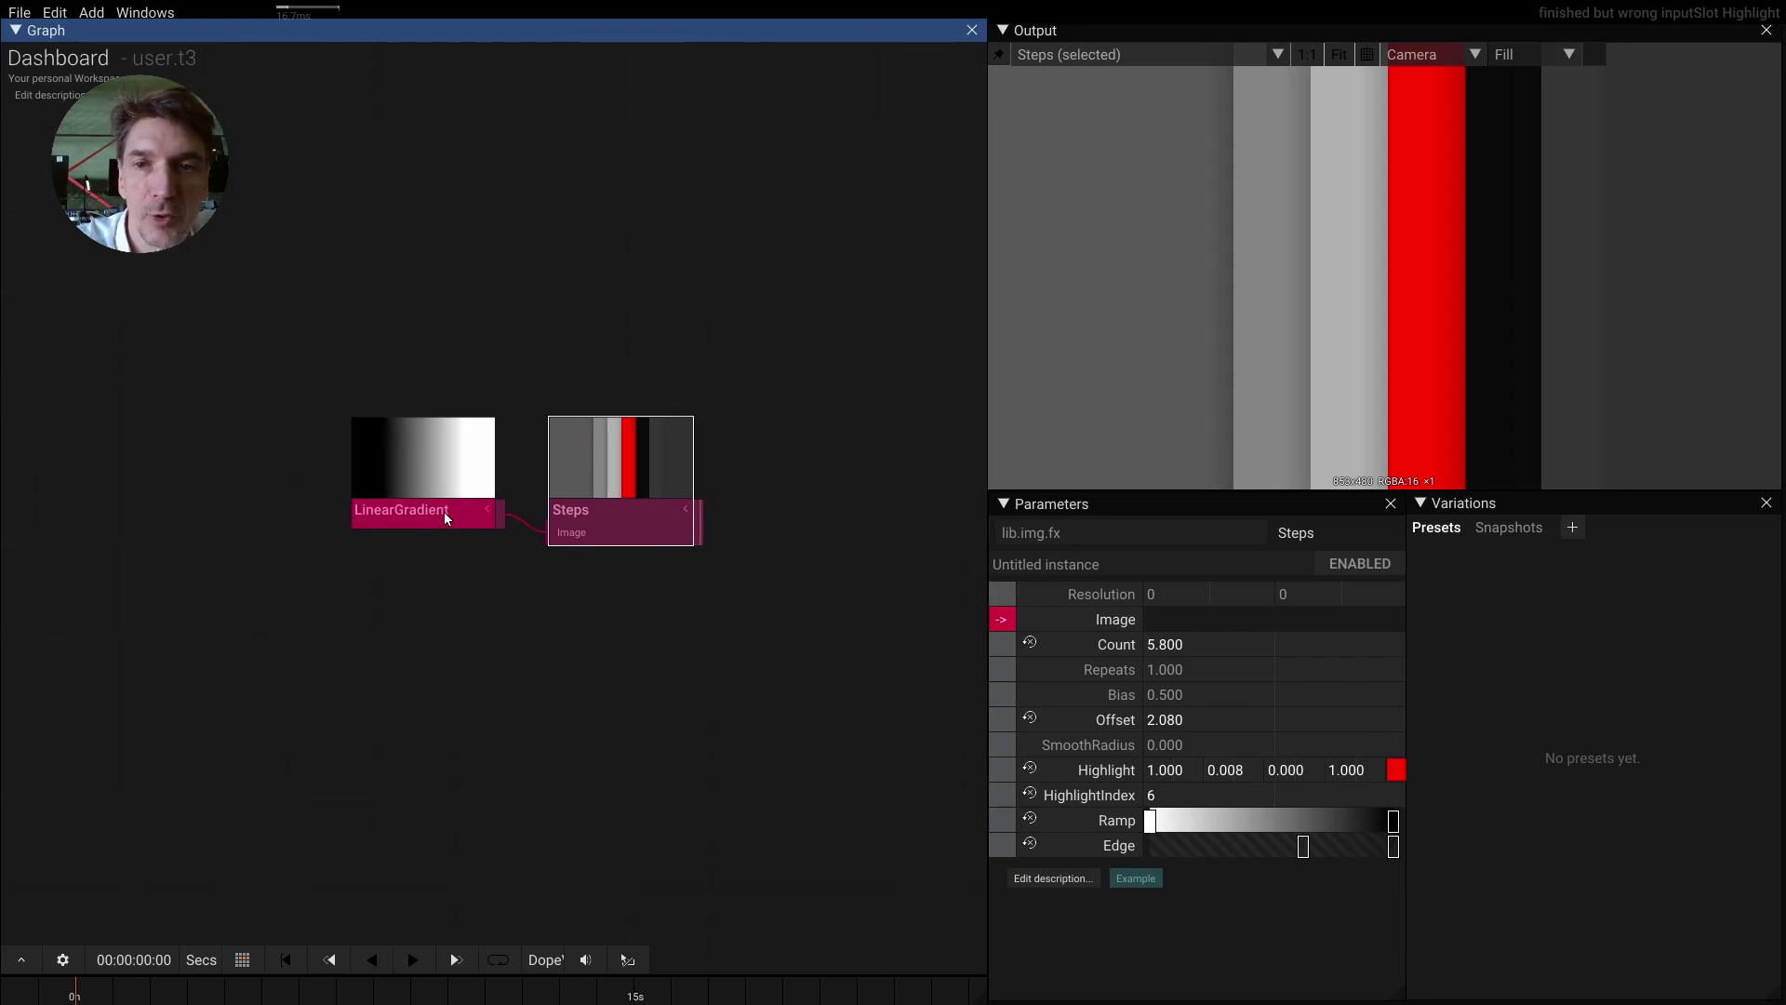
pyautogui.click(356, 605)
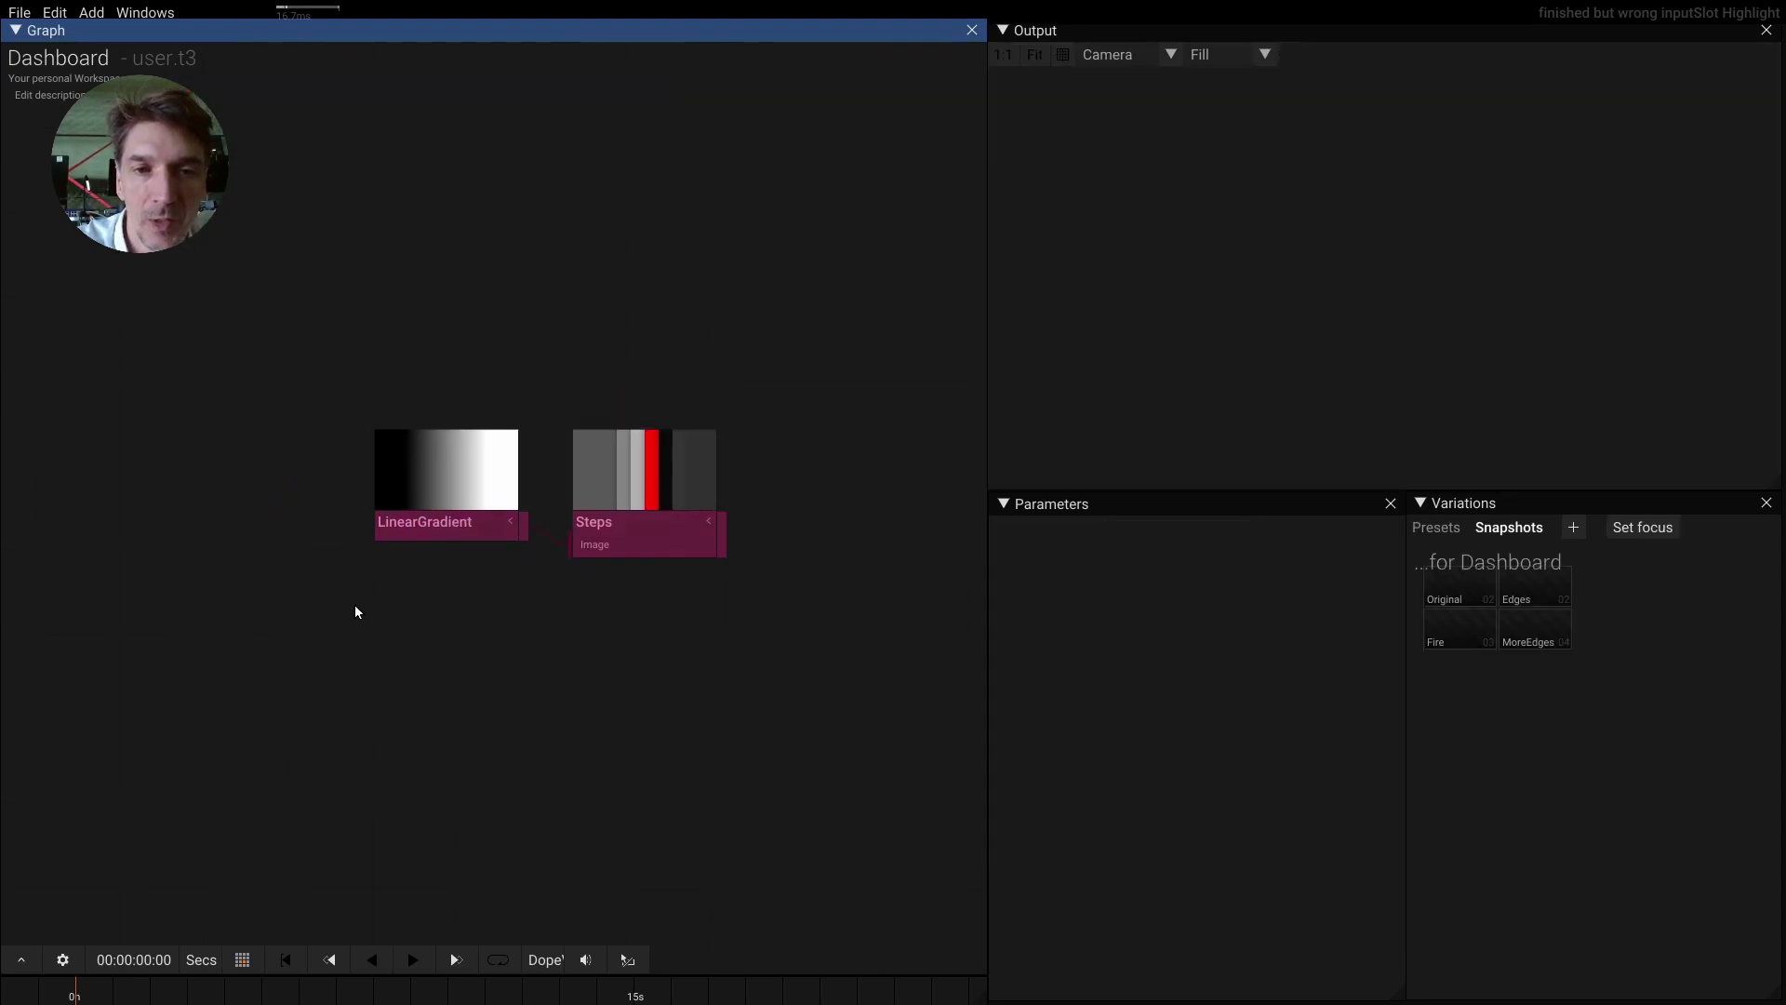
pyautogui.click(616, 524)
pyautogui.click(999, 55)
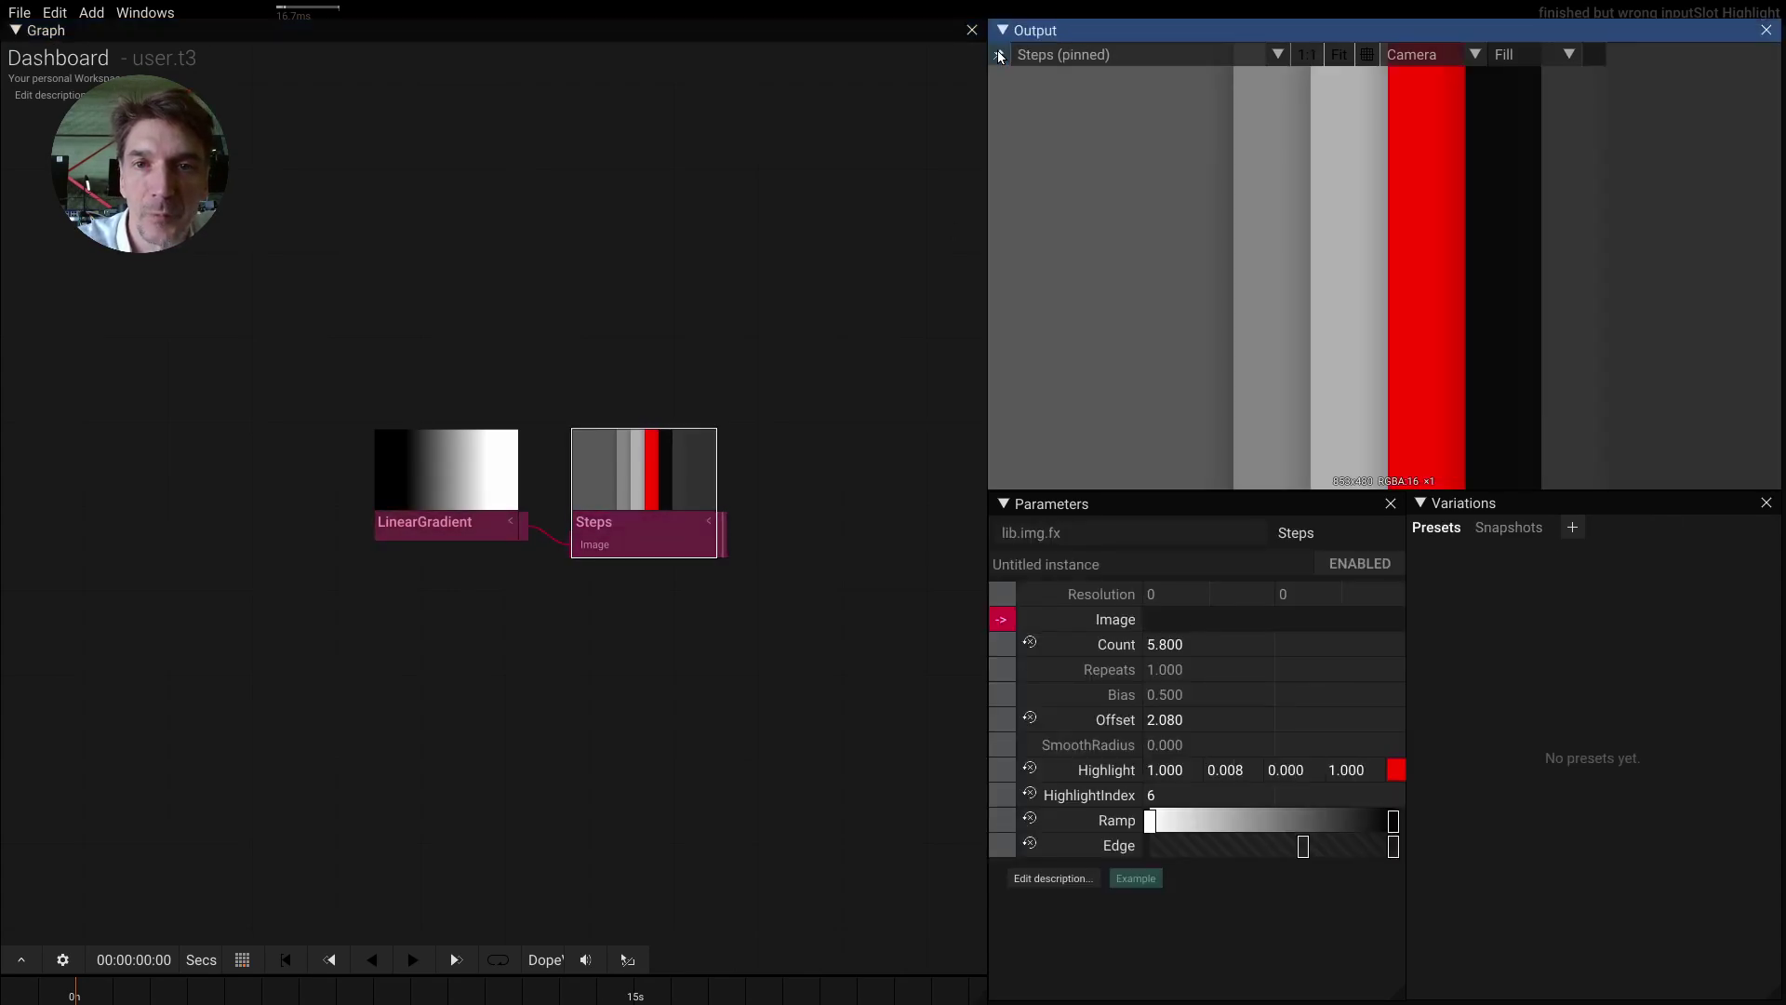
# - Add a Counter operator below the LinearGradient and drag out its Result
pyautogui.doubleClick(279, 699)
pyautogui.write('count')
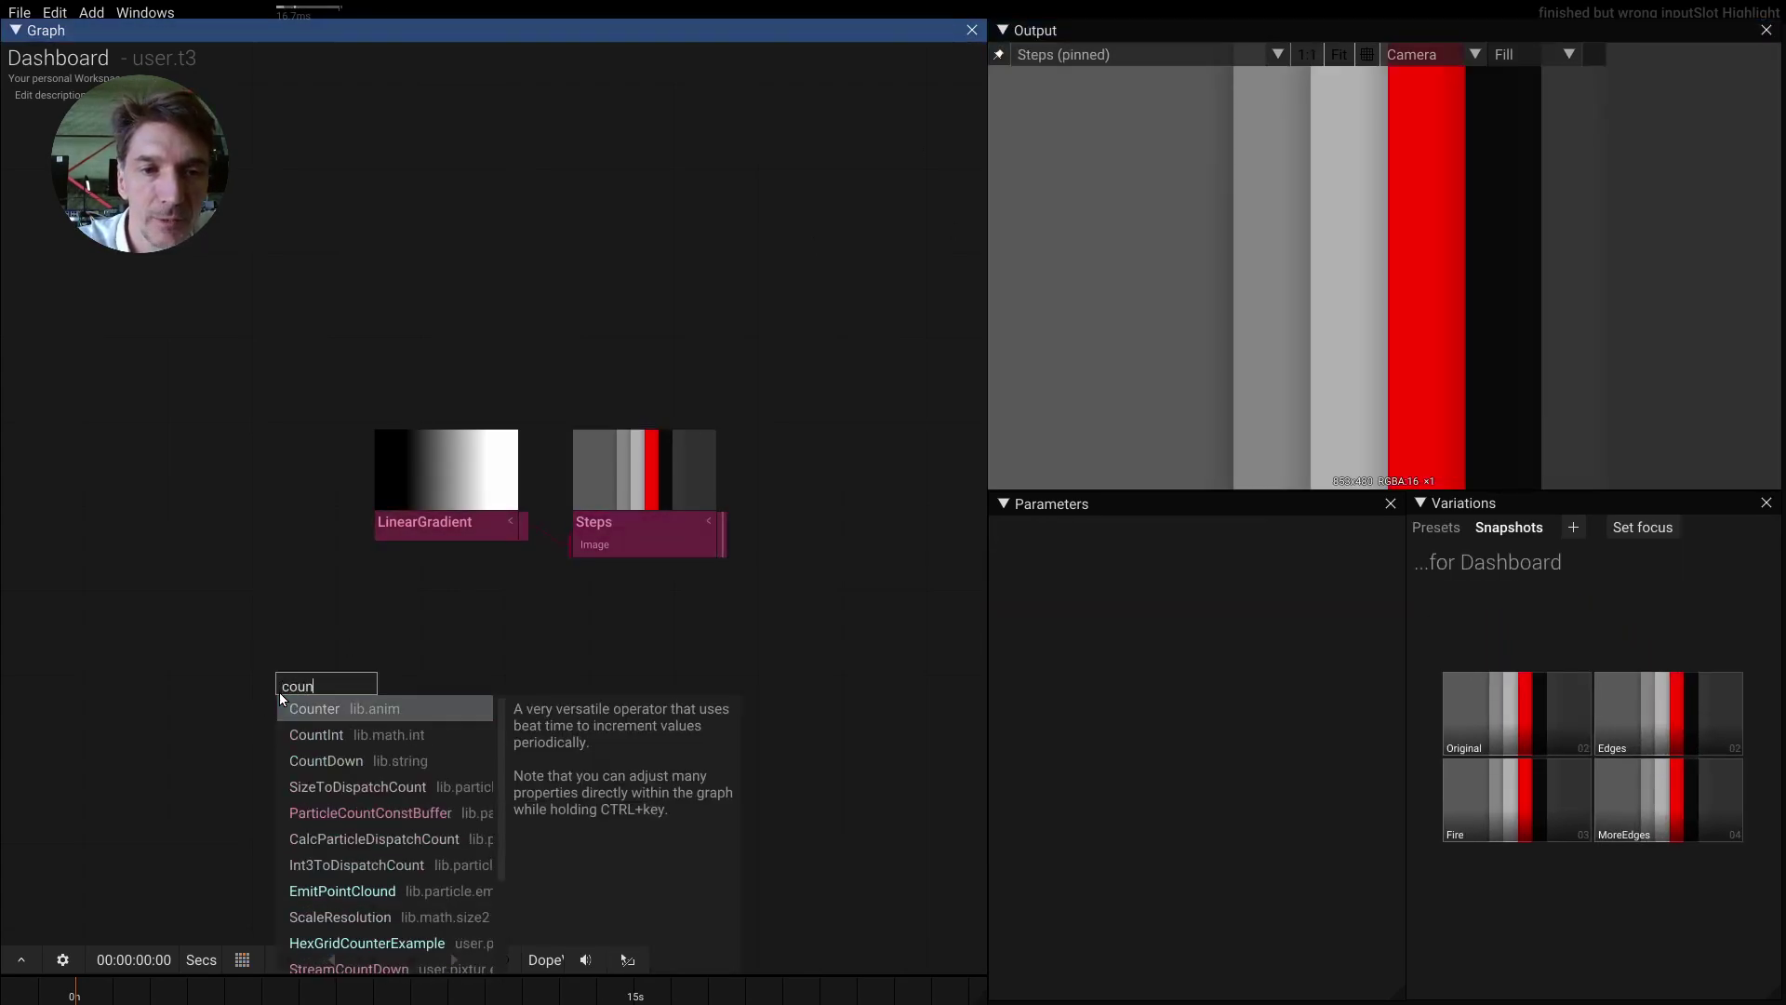
pyautogui.press('Return')
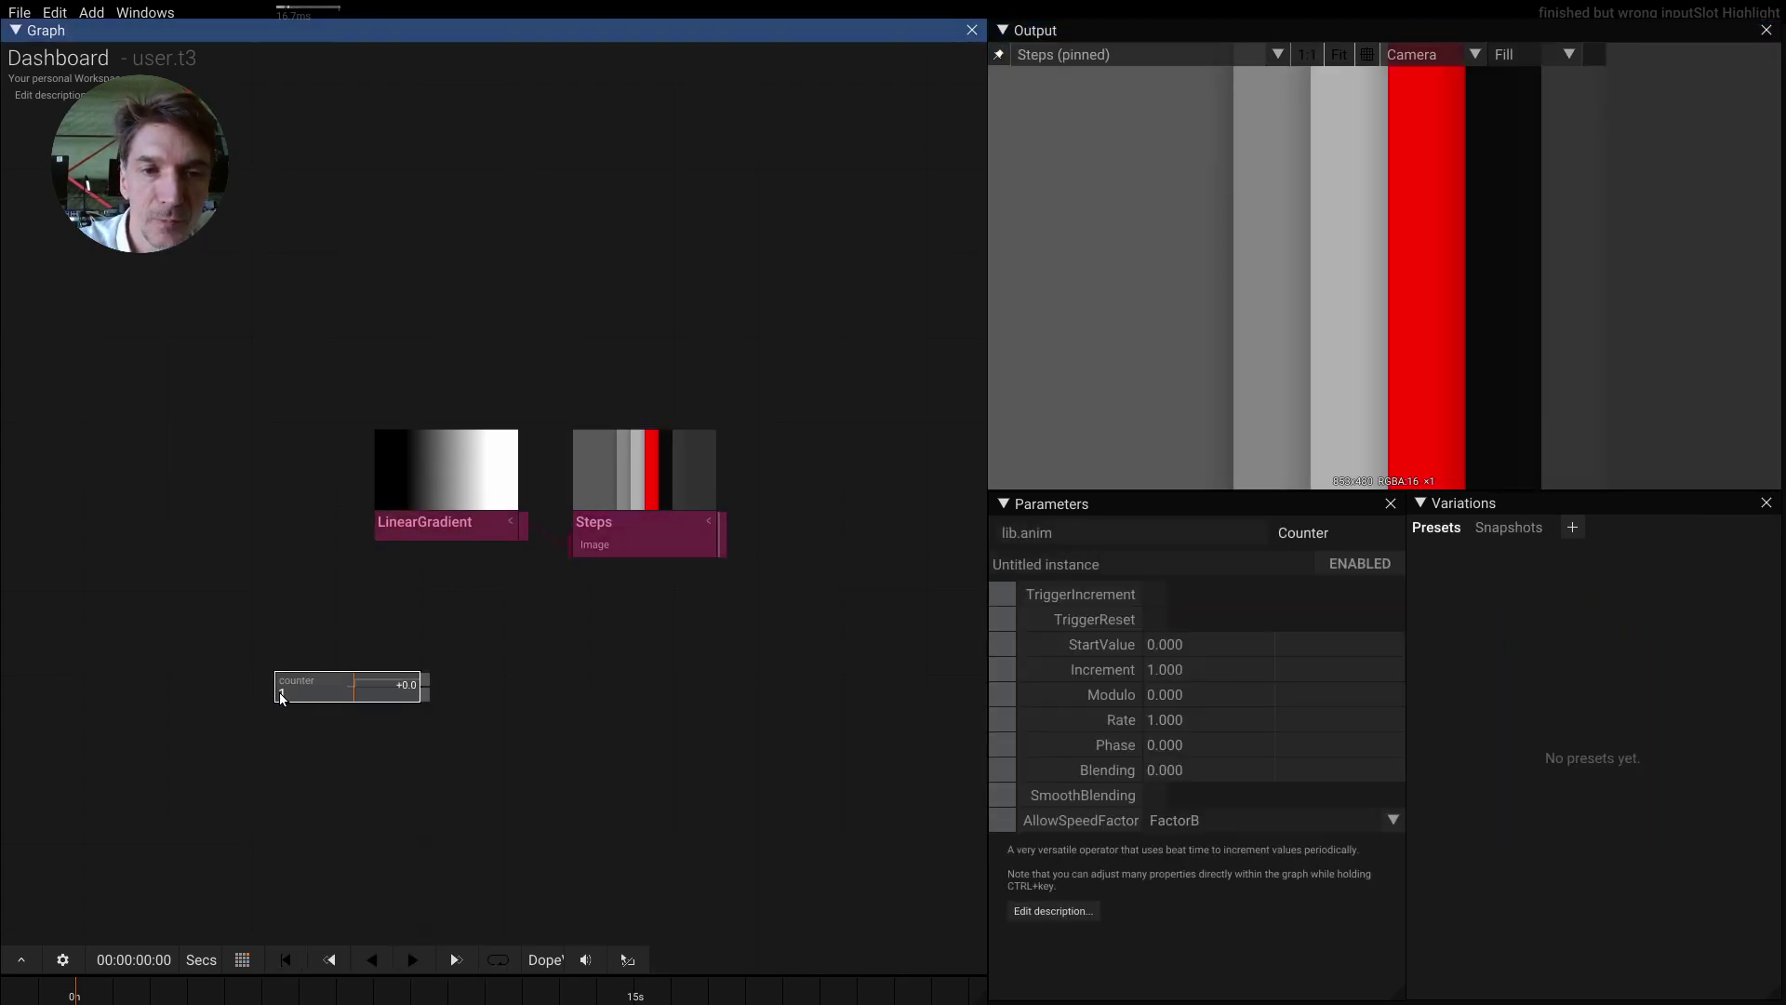
pyautogui.moveTo(426, 685); pyautogui.dragTo(586, 528)
# - Wire the Counter into the Steps Offset and raise its rate to x4
pyautogui.click(431, 670)
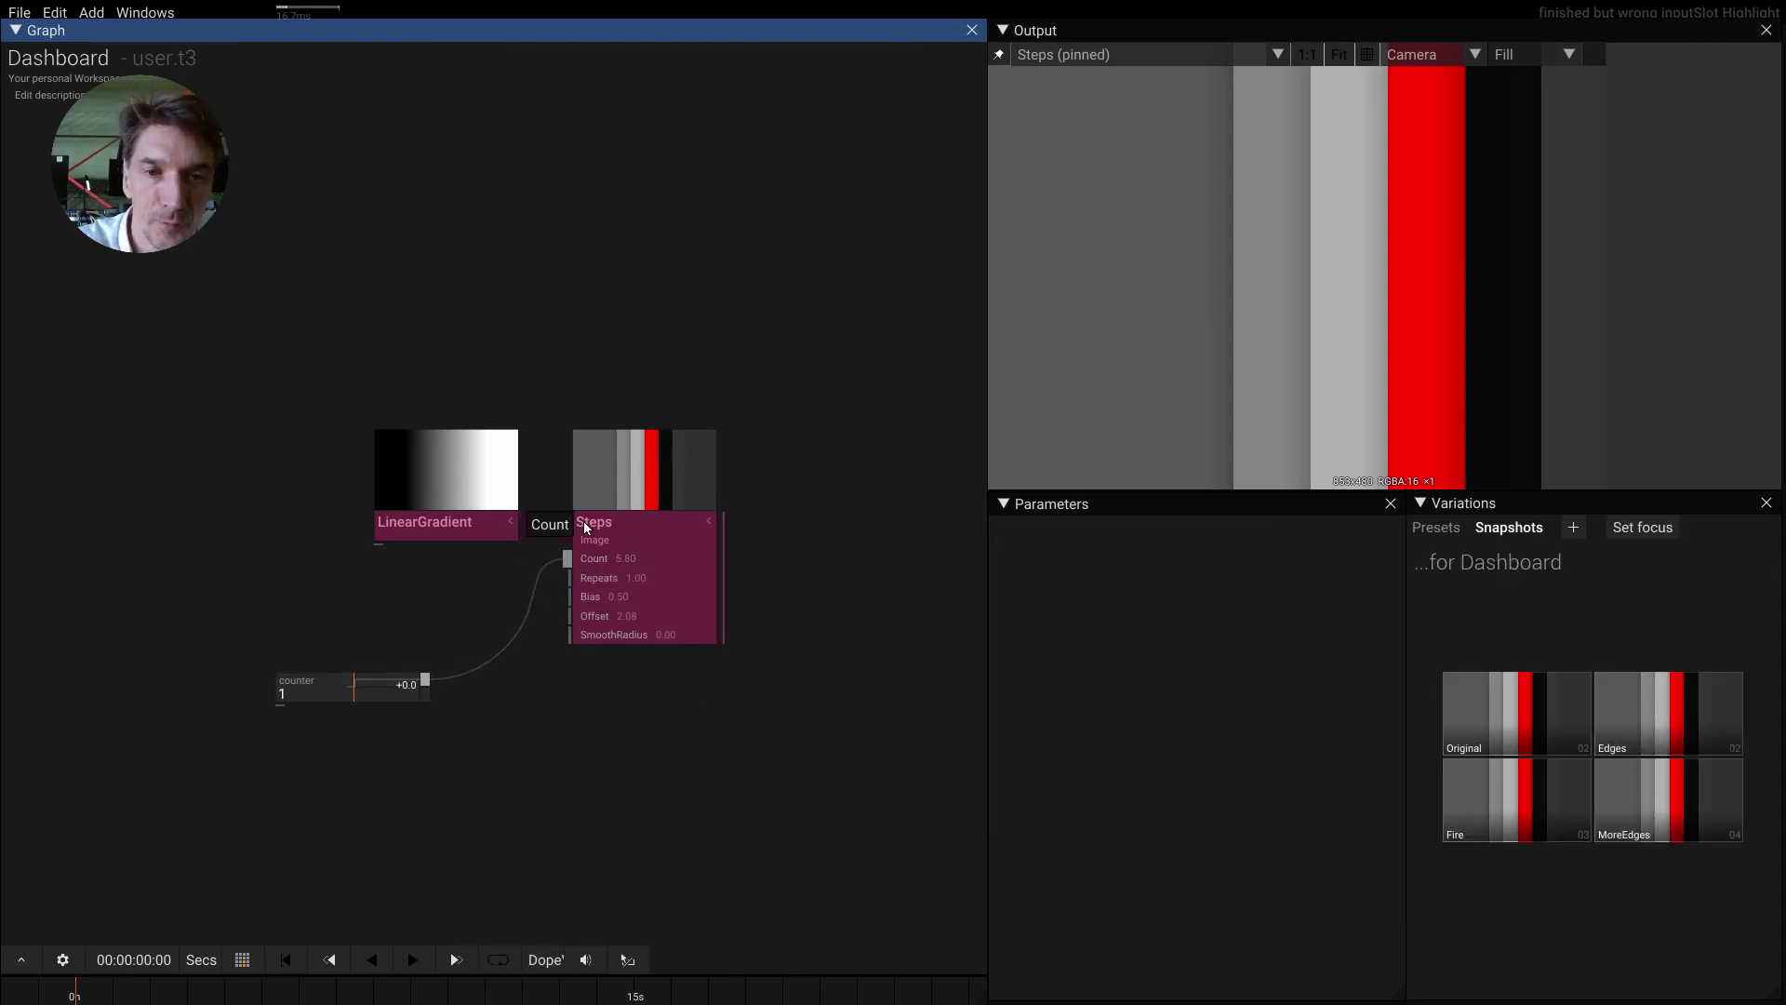
pyautogui.moveTo(537, 622); pyautogui.dragTo(538, 616)
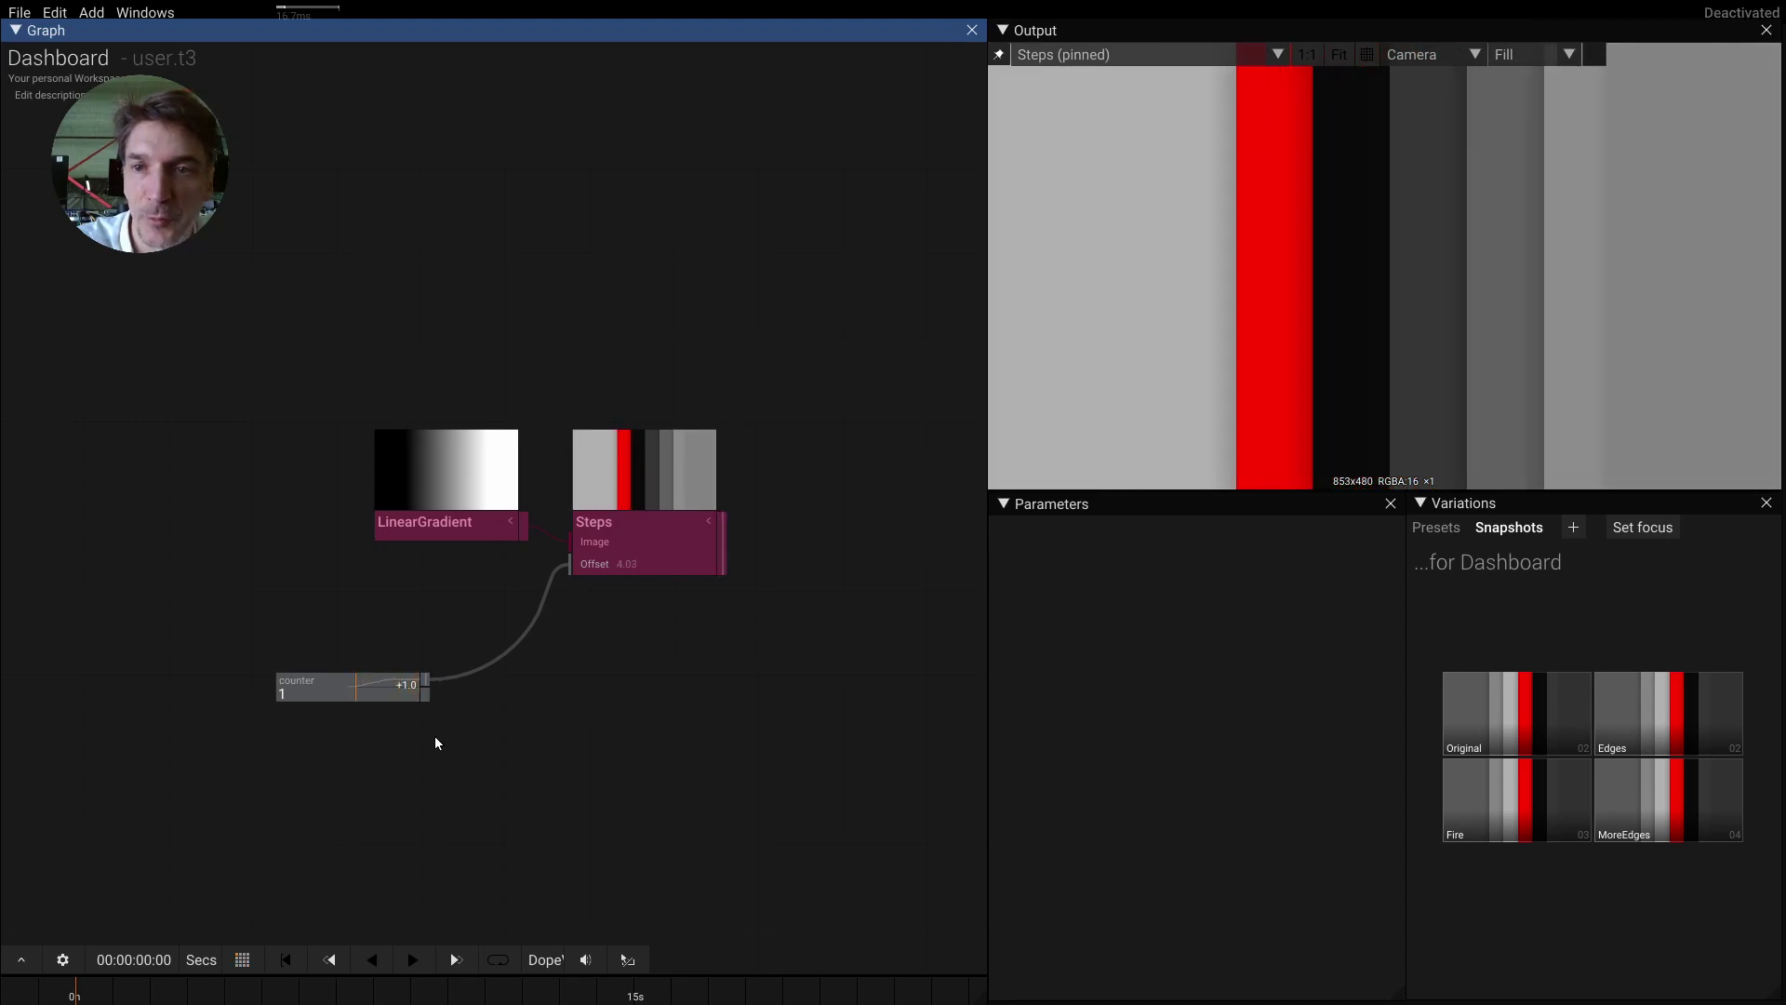
pyautogui.moveTo(286, 688); pyautogui.dragTo(295, 636)
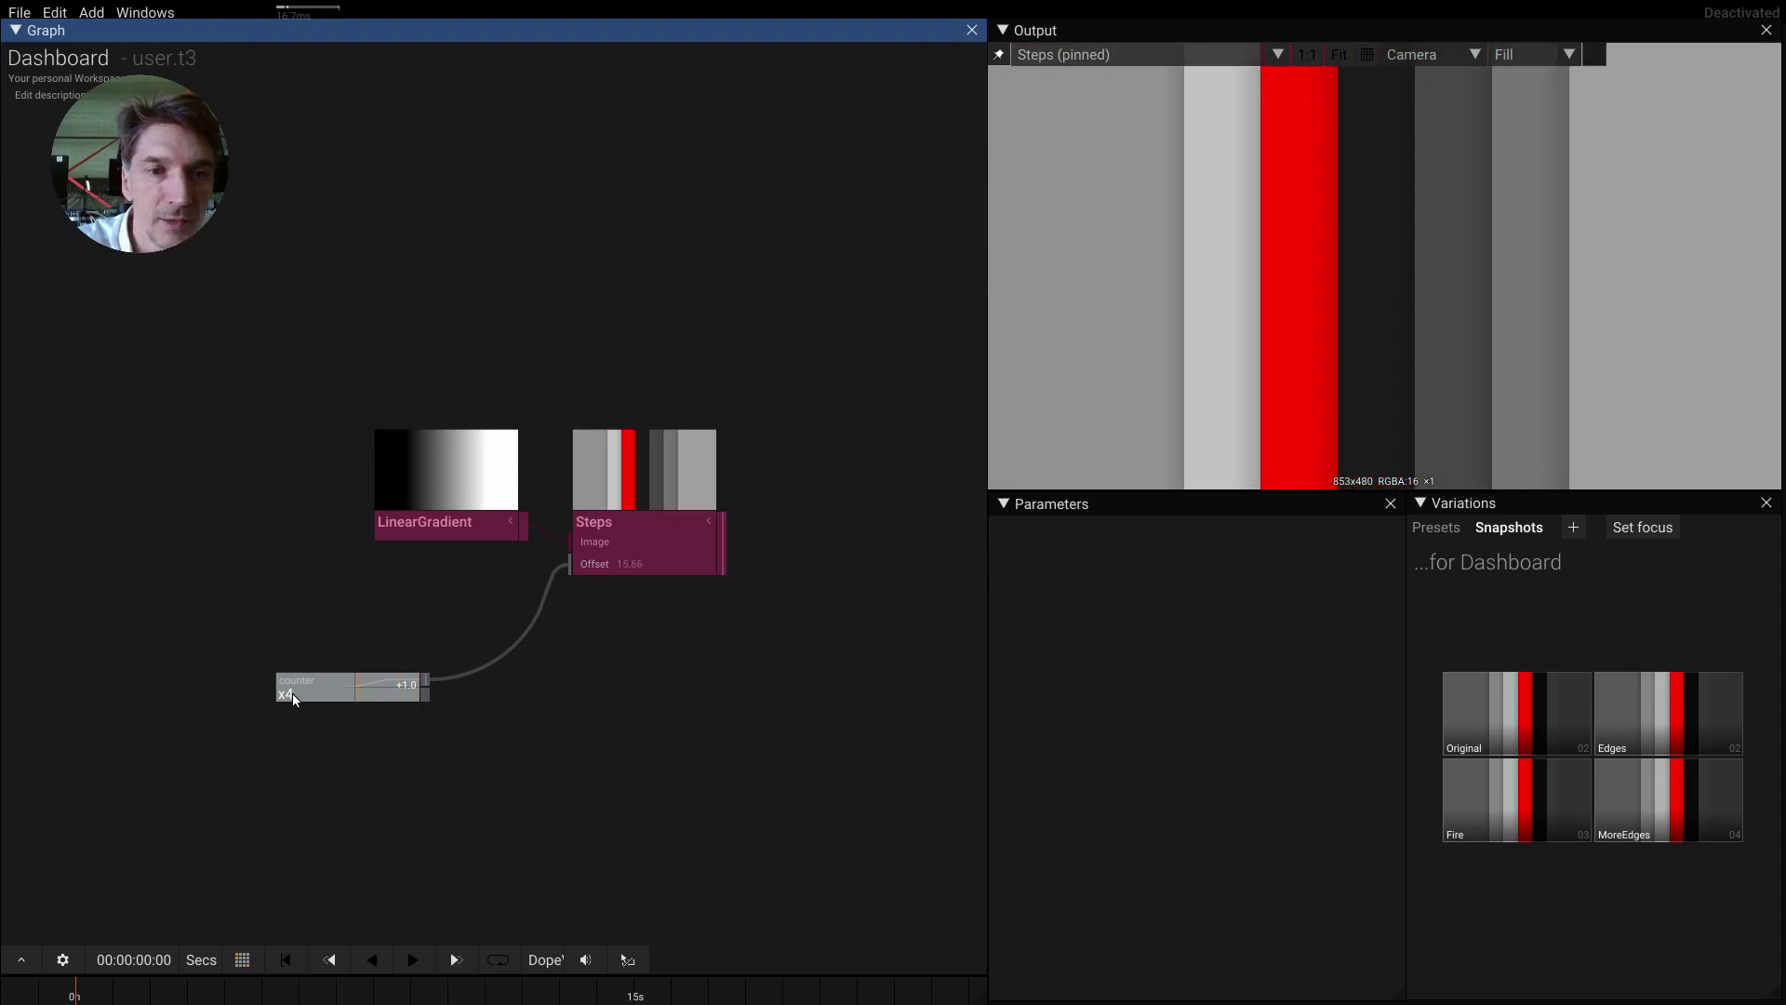
# - Change the first Counter's Increment to -1
pyautogui.click(292, 694)
pyautogui.click(1225, 667)
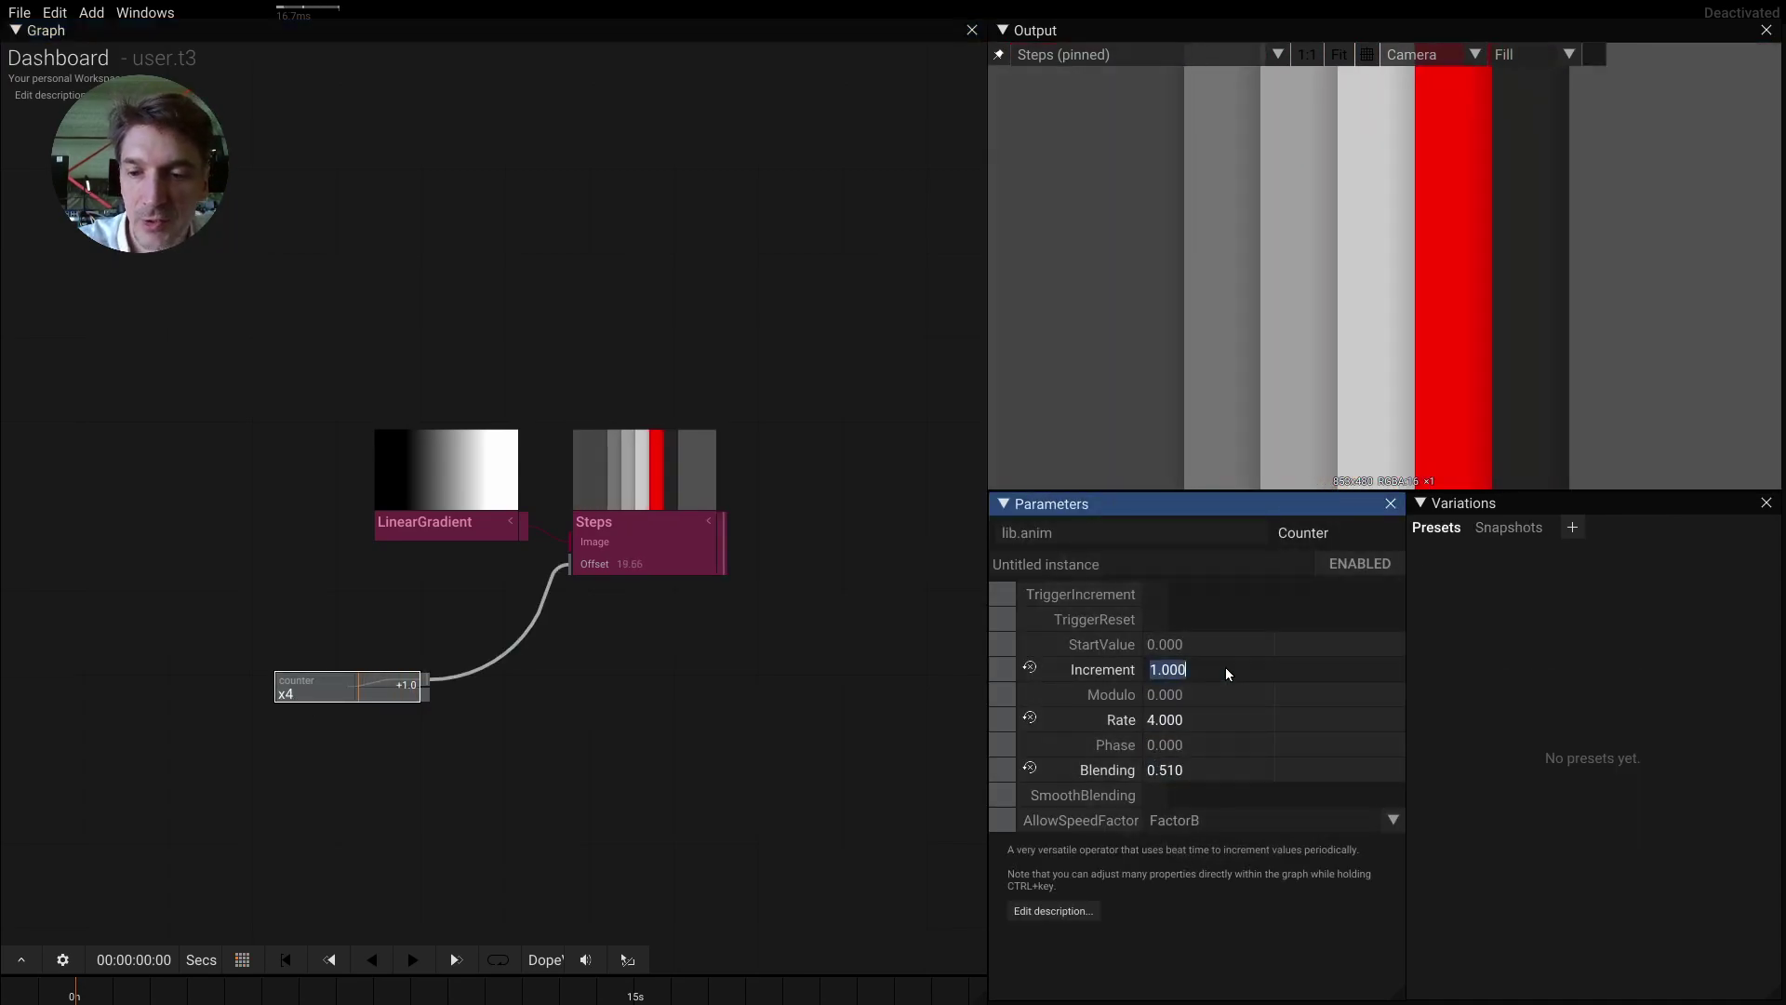
pyautogui.press('Home')
pyautogui.write('-')
pyautogui.press('Return')
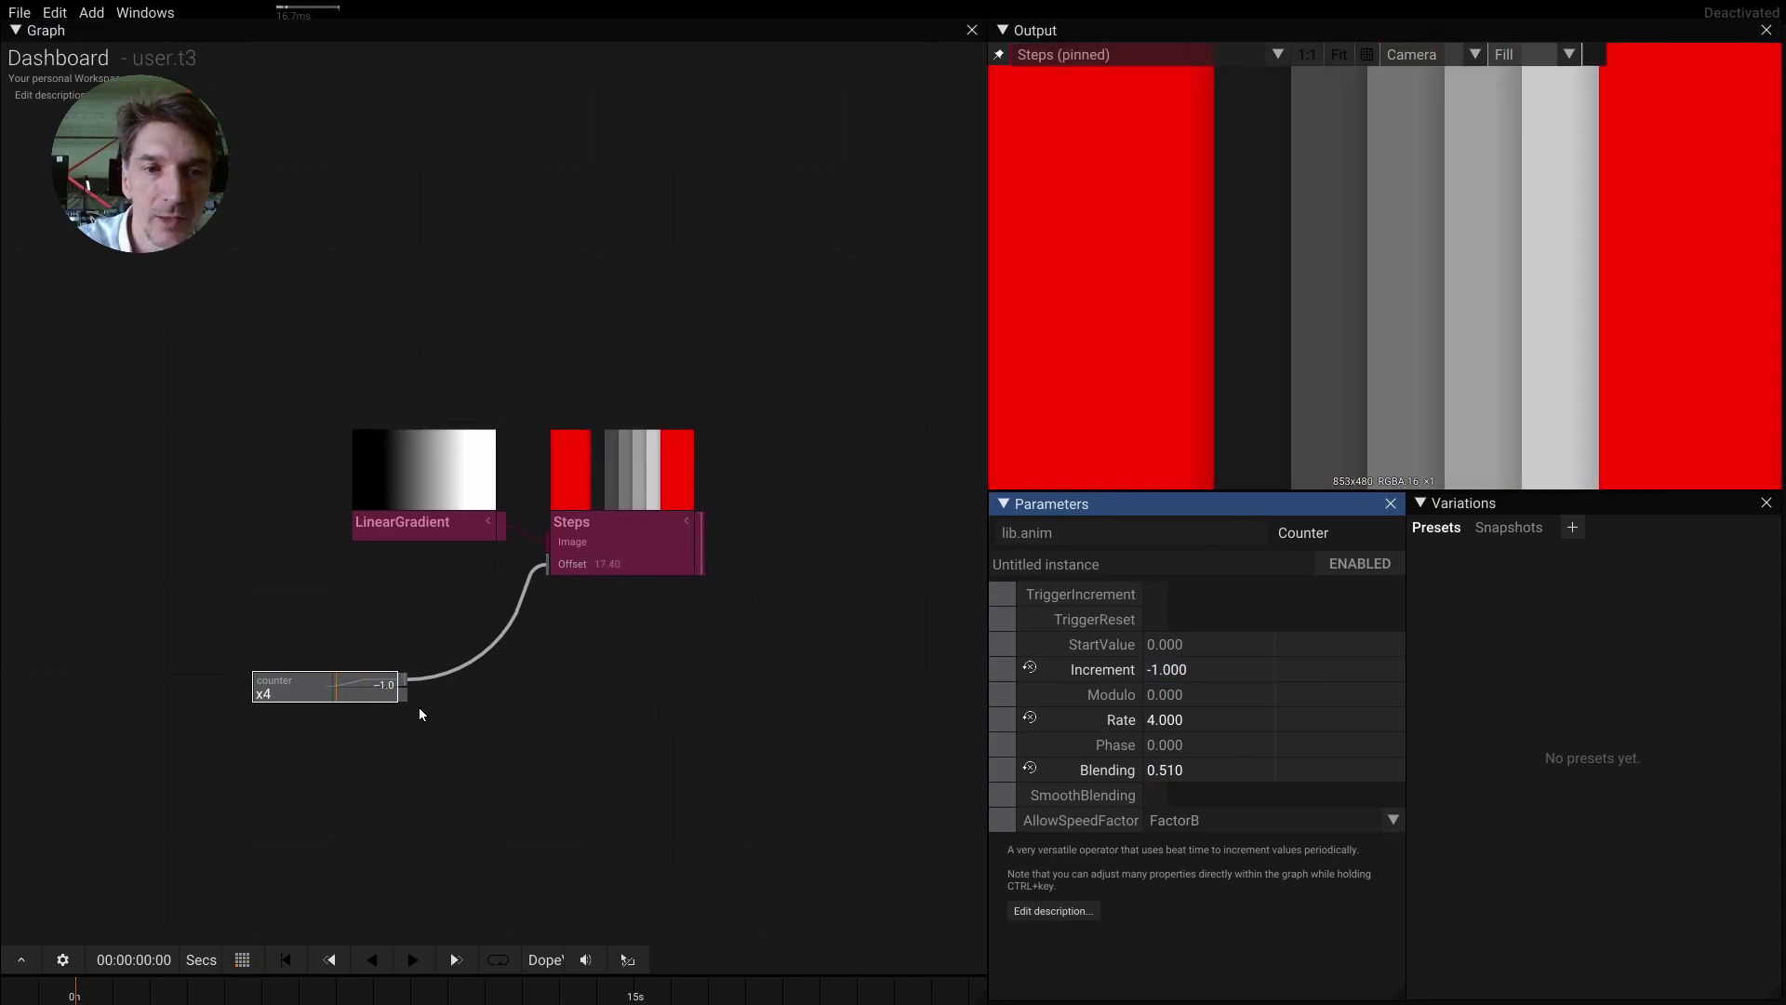
pyautogui.click(320, 765)
# - Add a second Counter with Increment 30 driving the LinearGradient Rotation
pyautogui.doubleClick(320, 767)
pyautogui.write('count')
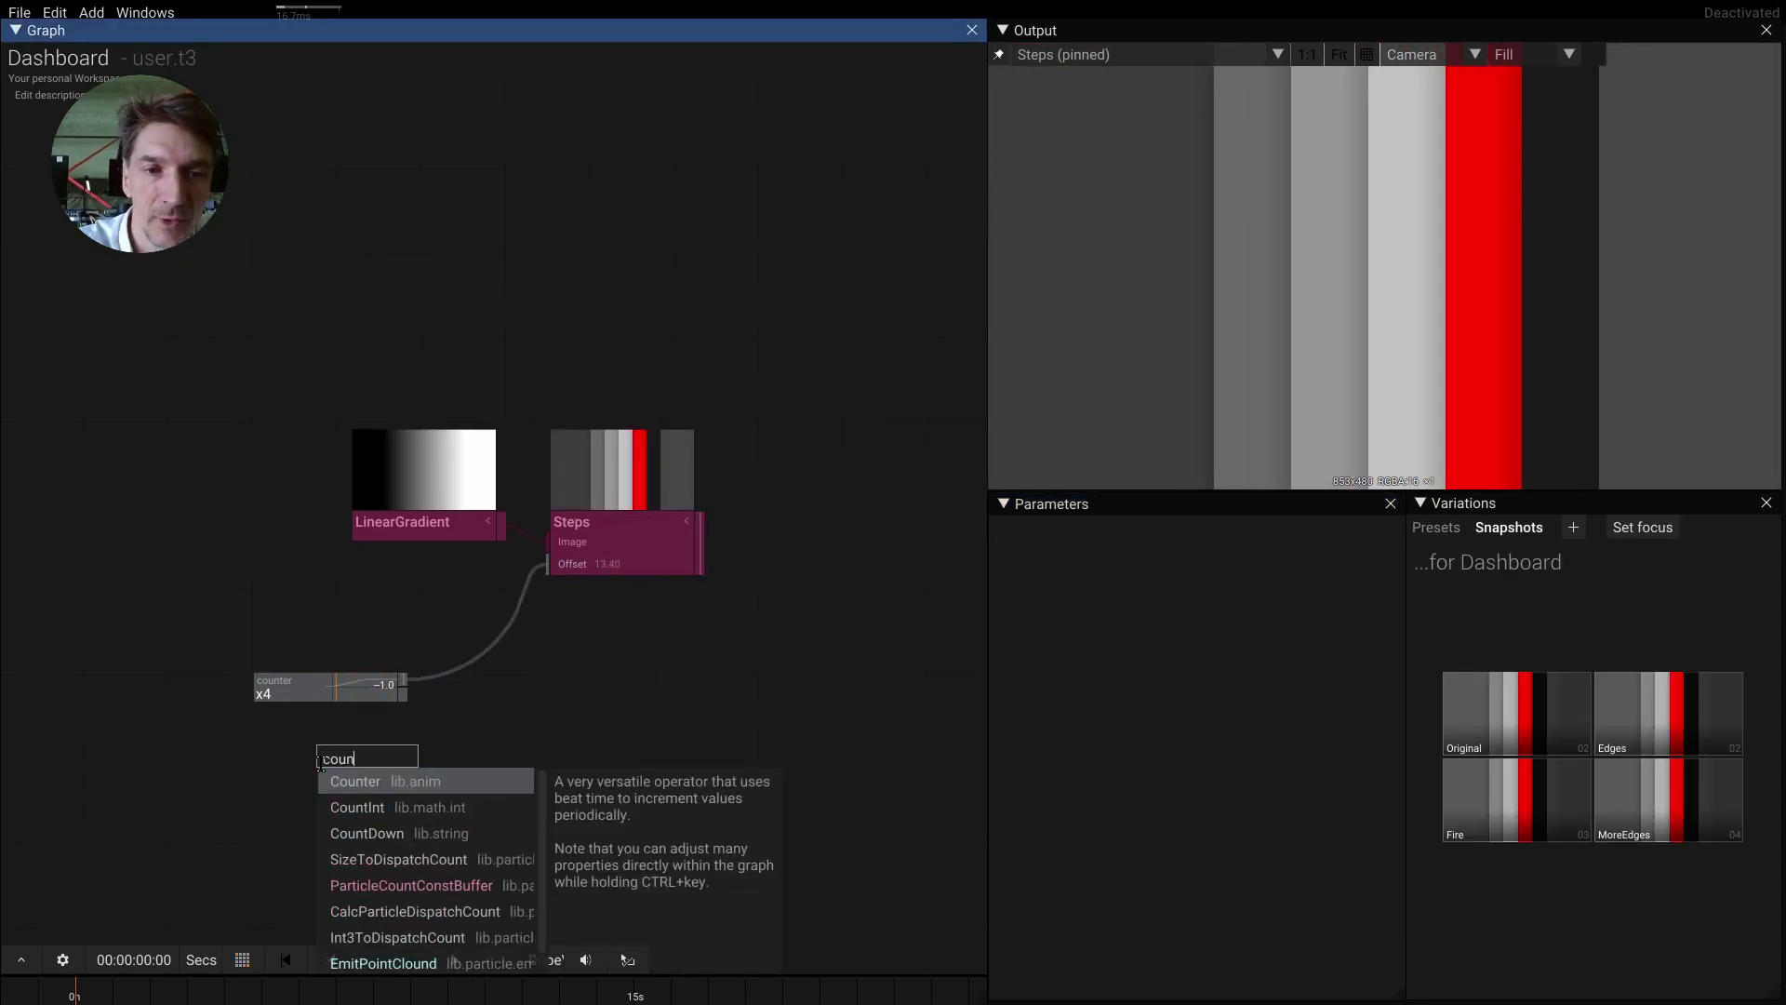
pyautogui.press('Return')
pyautogui.click(1197, 671)
pyautogui.write('30')
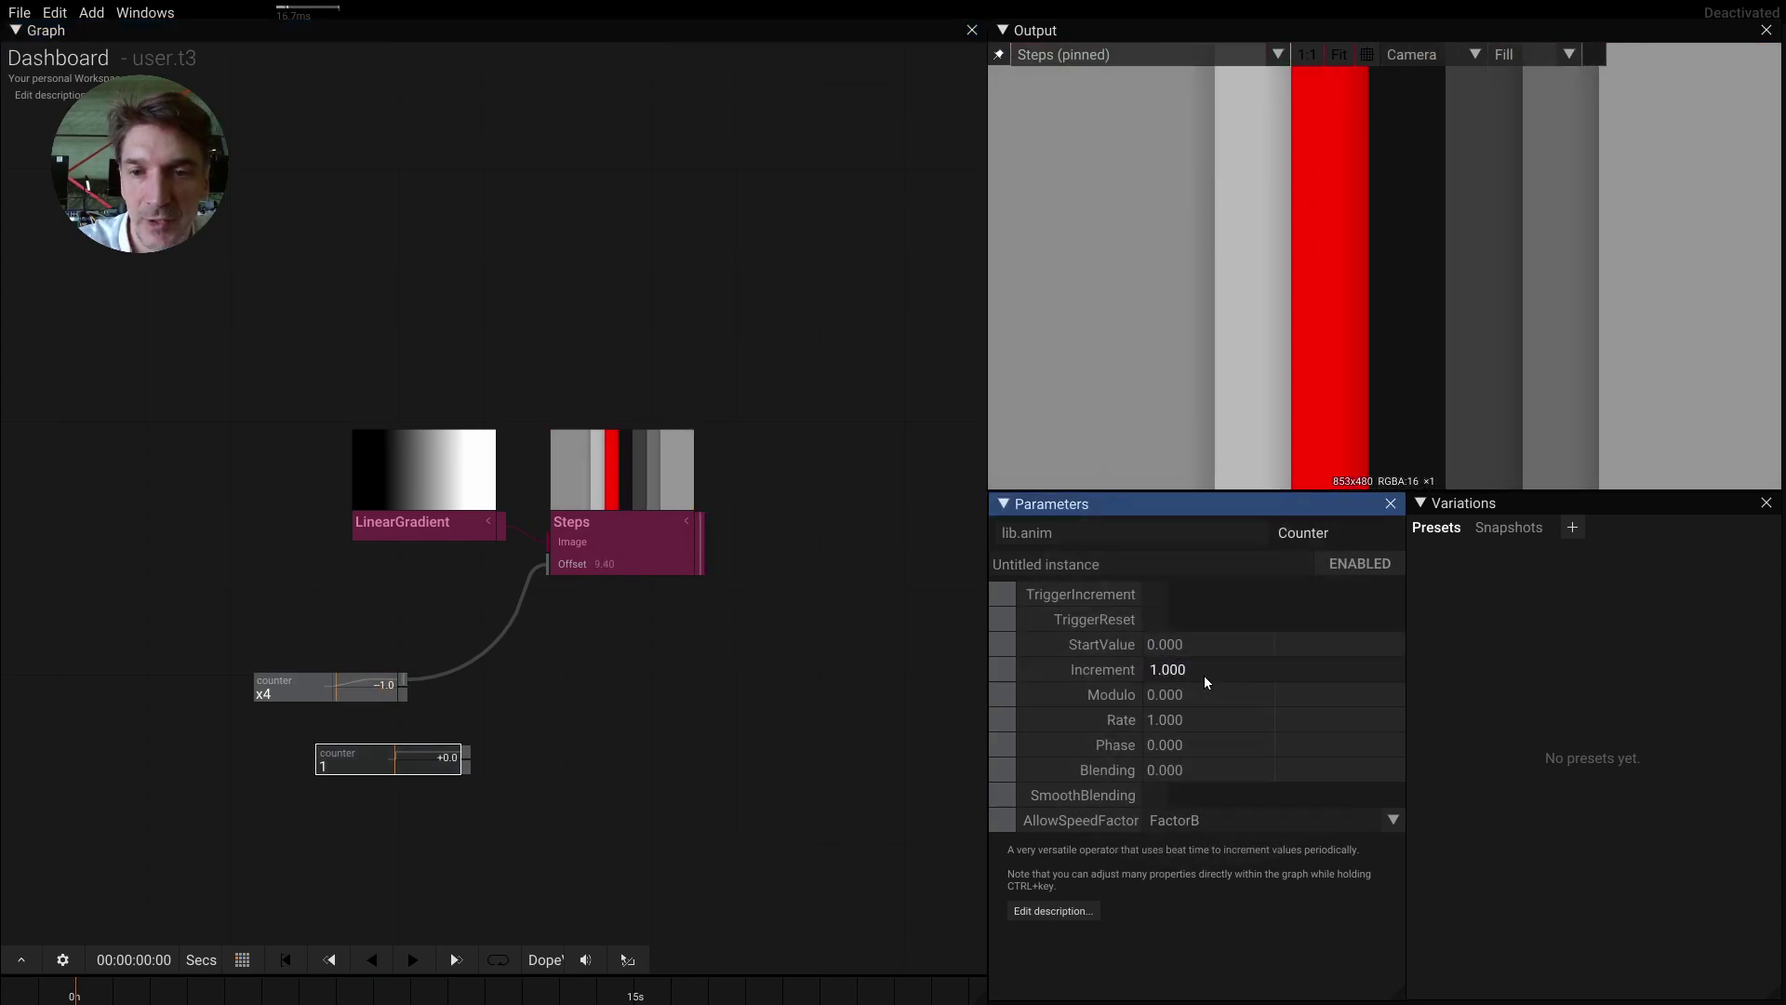
pyautogui.press('Return')
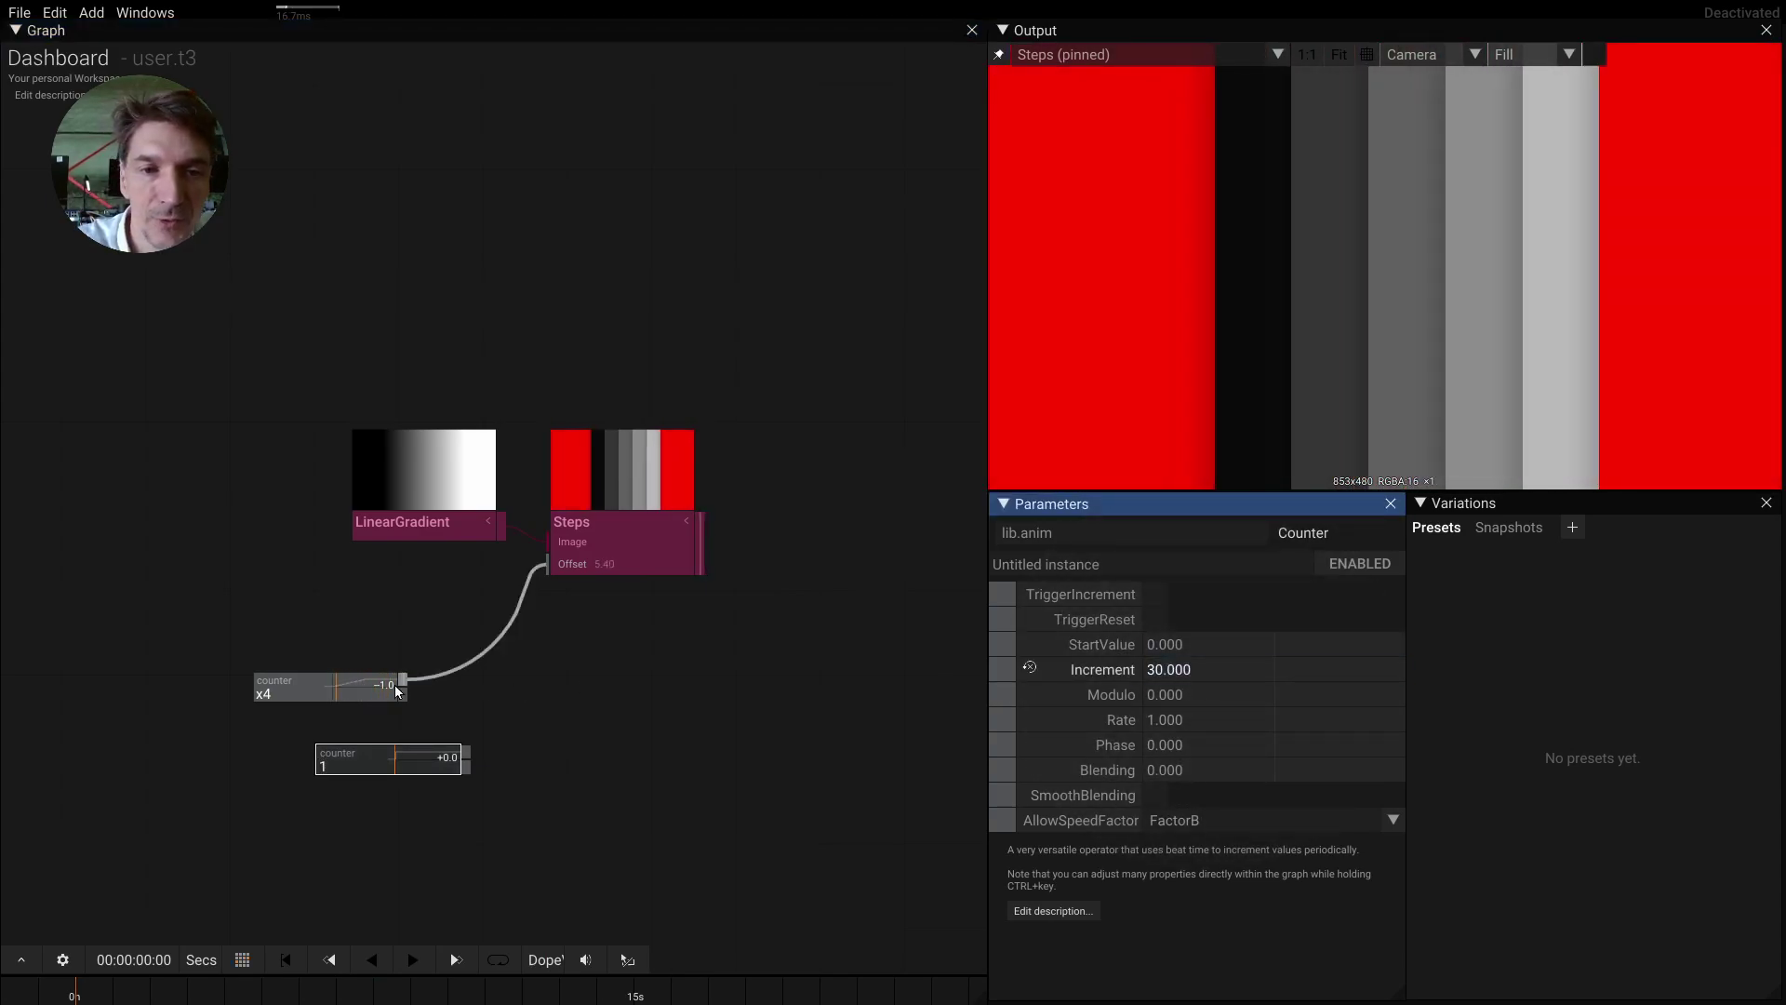
pyautogui.moveTo(466, 752); pyautogui.dragTo(307, 549)
pyautogui.click(396, 582)
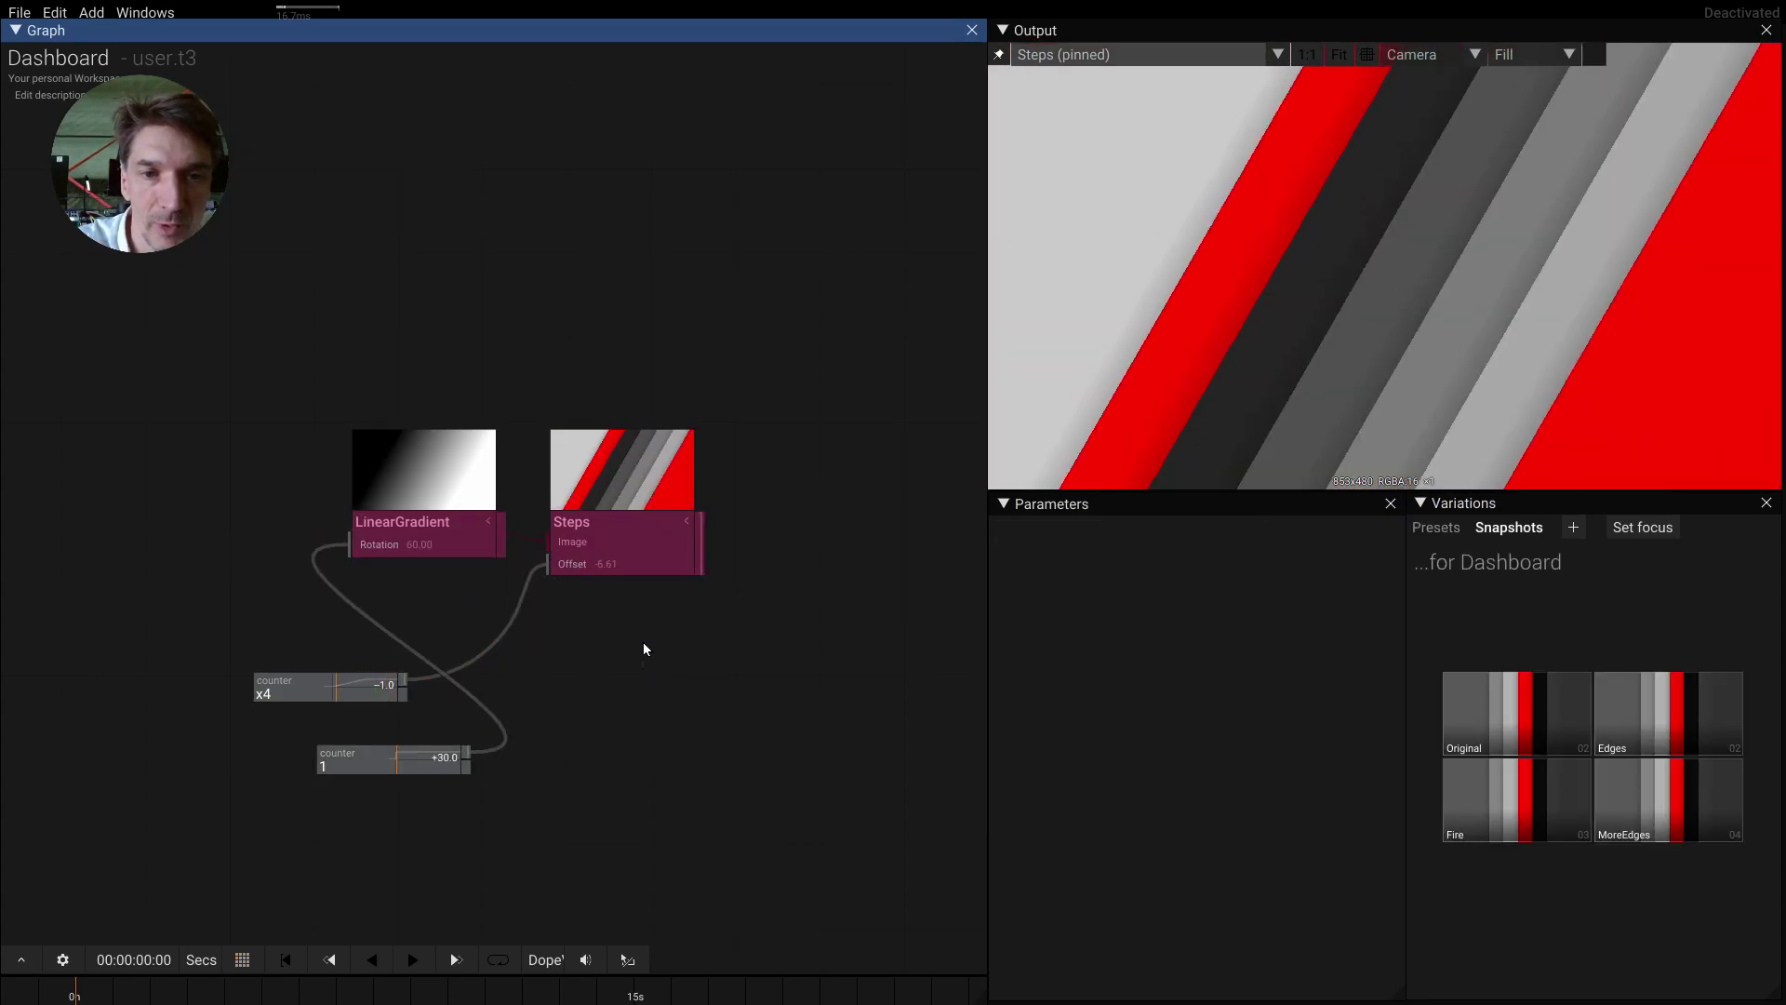
# - Insert a MirrorRepeat node after Steps using the 'mirror' search
pyautogui.click(644, 534)
pyautogui.press('g')
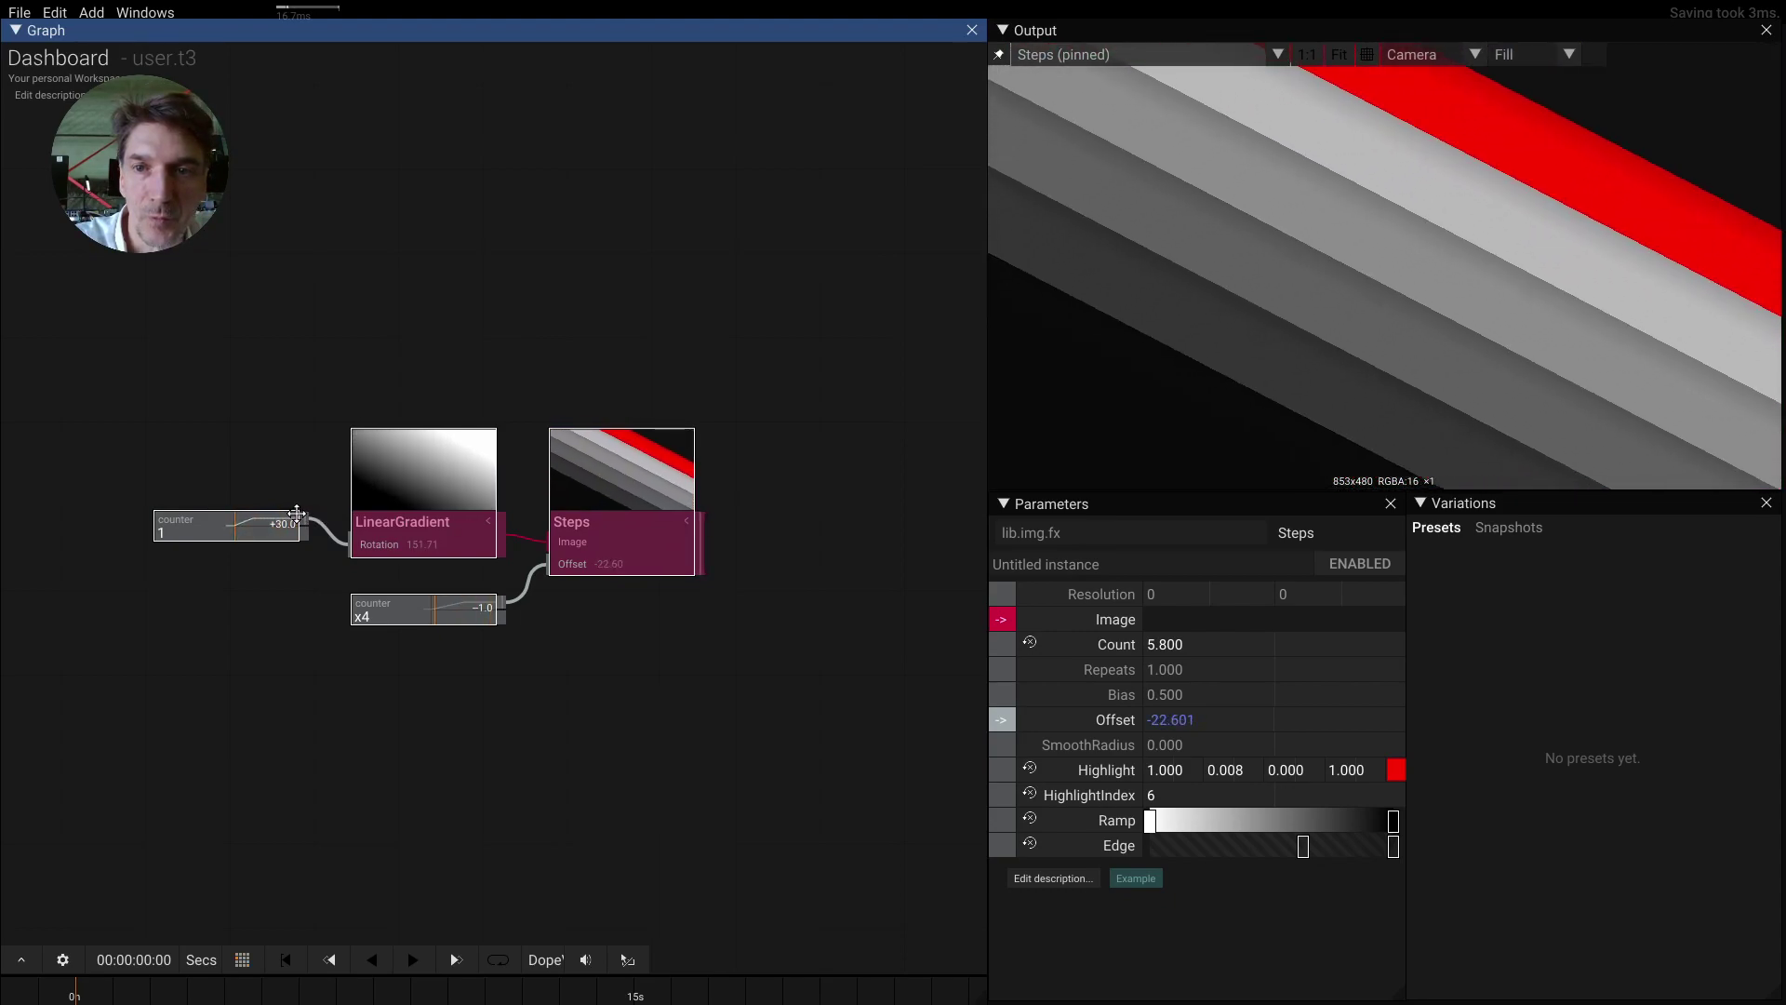
pyautogui.press('Tab')
pyautogui.write('mirror')
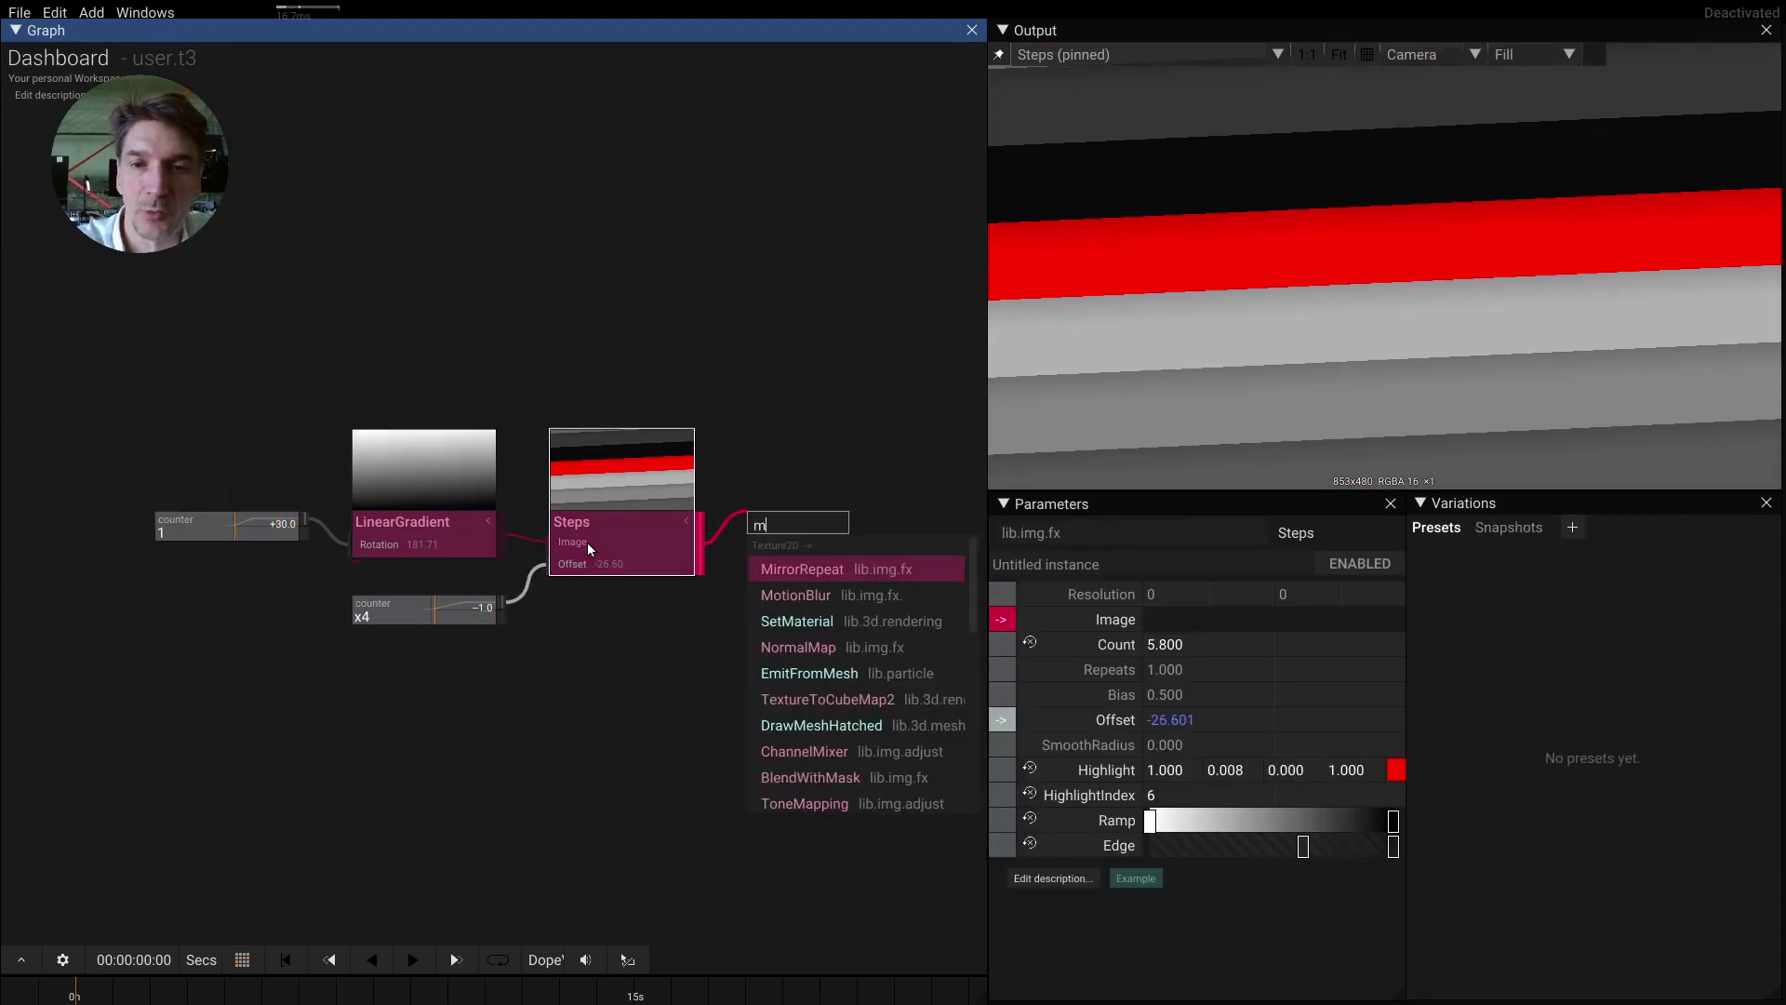
pyautogui.press('Return')
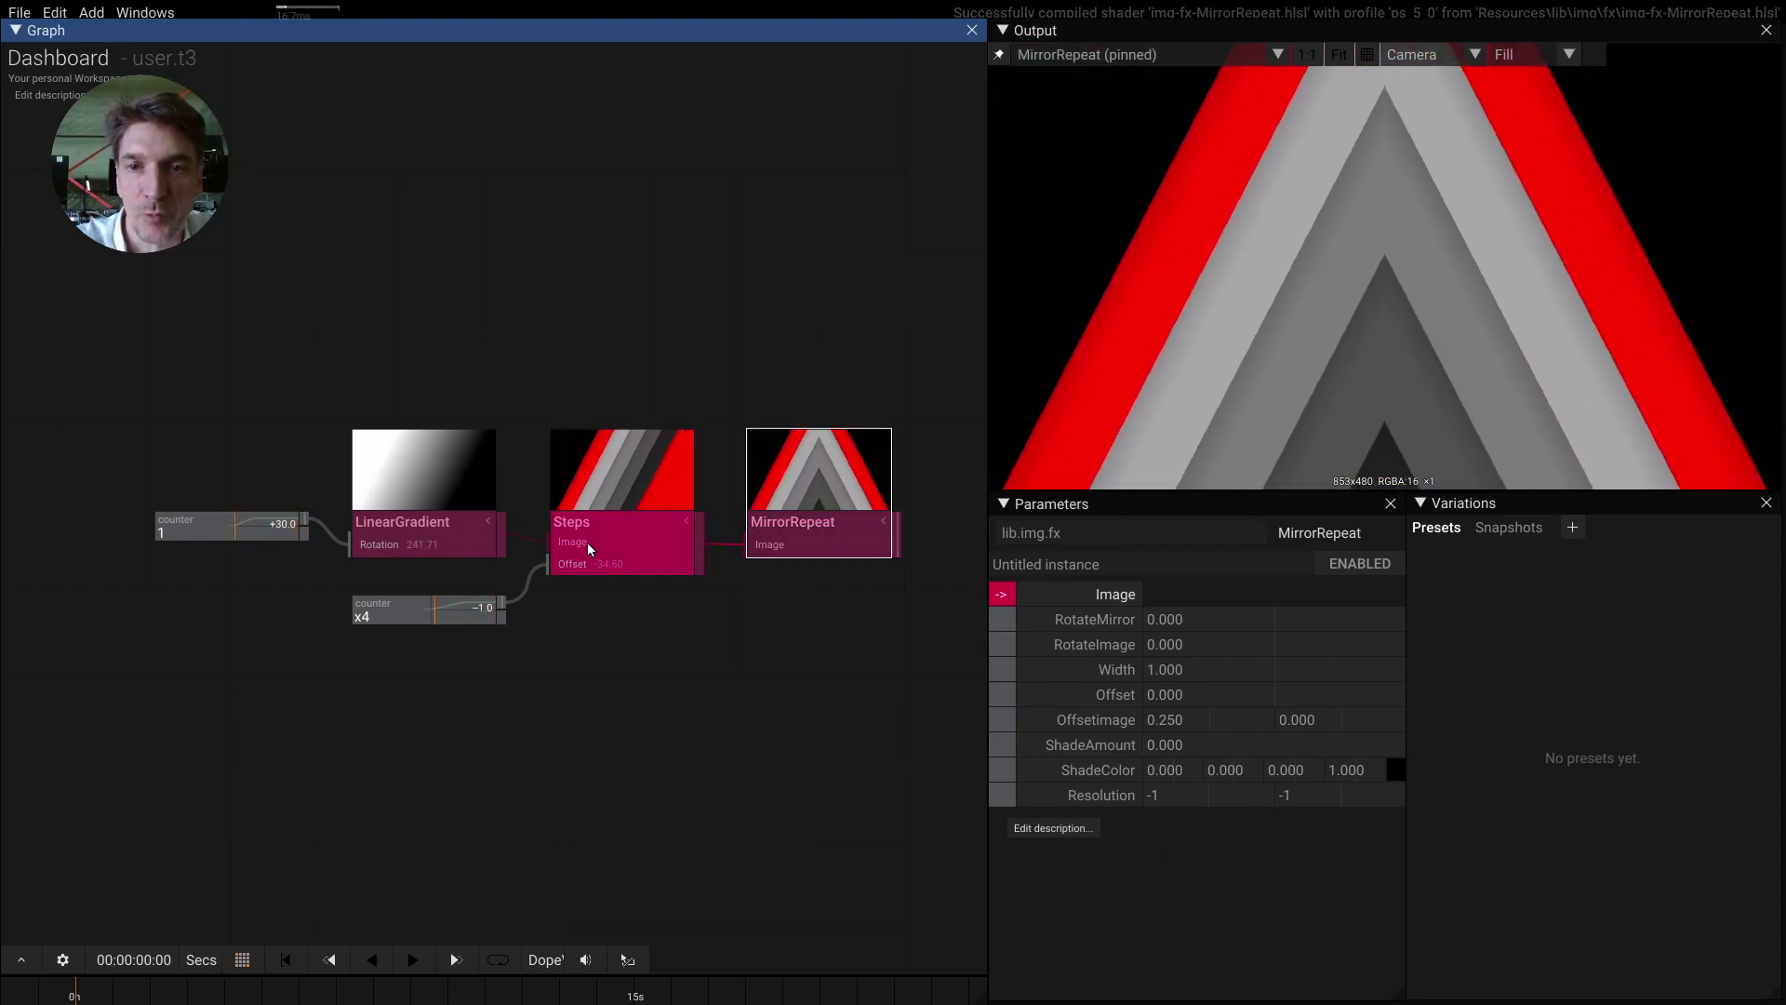
pyautogui.hscroll(3, 595, 651)
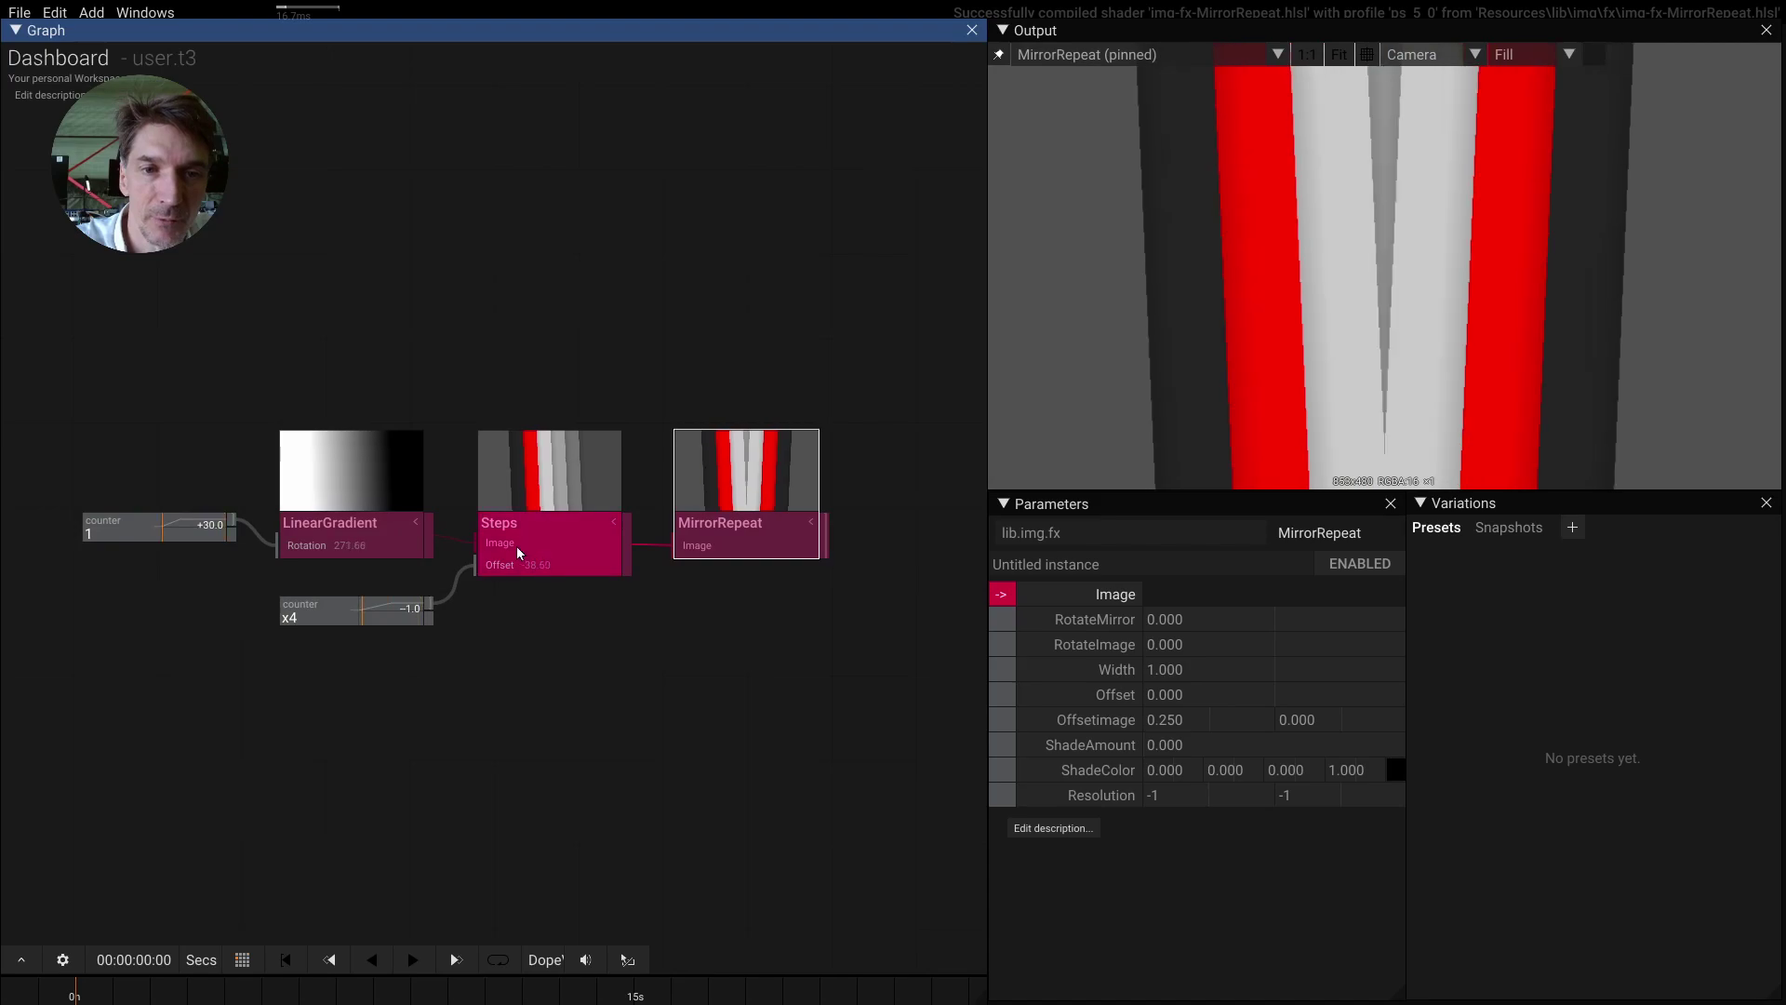
pyautogui.doubleClick(318, 316)
# - Add an LFO feeding a SampleGradient, and wire the gradient into the Steps Highlight
pyautogui.write('lfo')
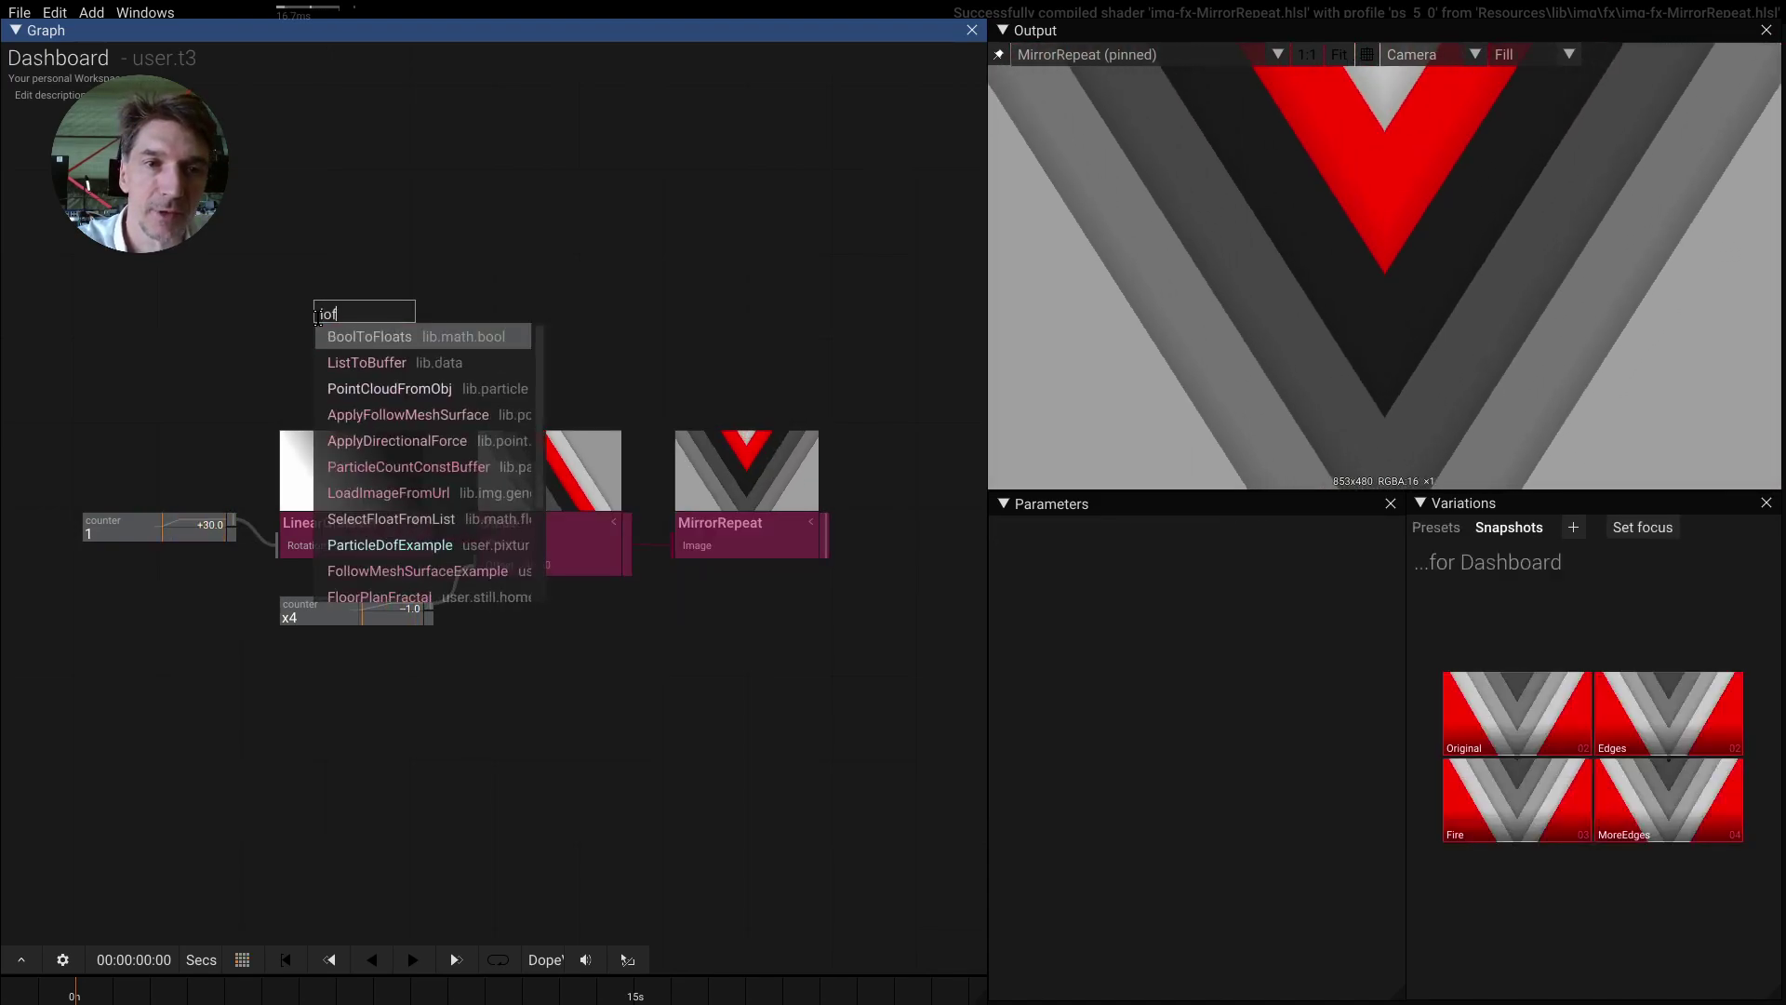
pyautogui.press('Return')
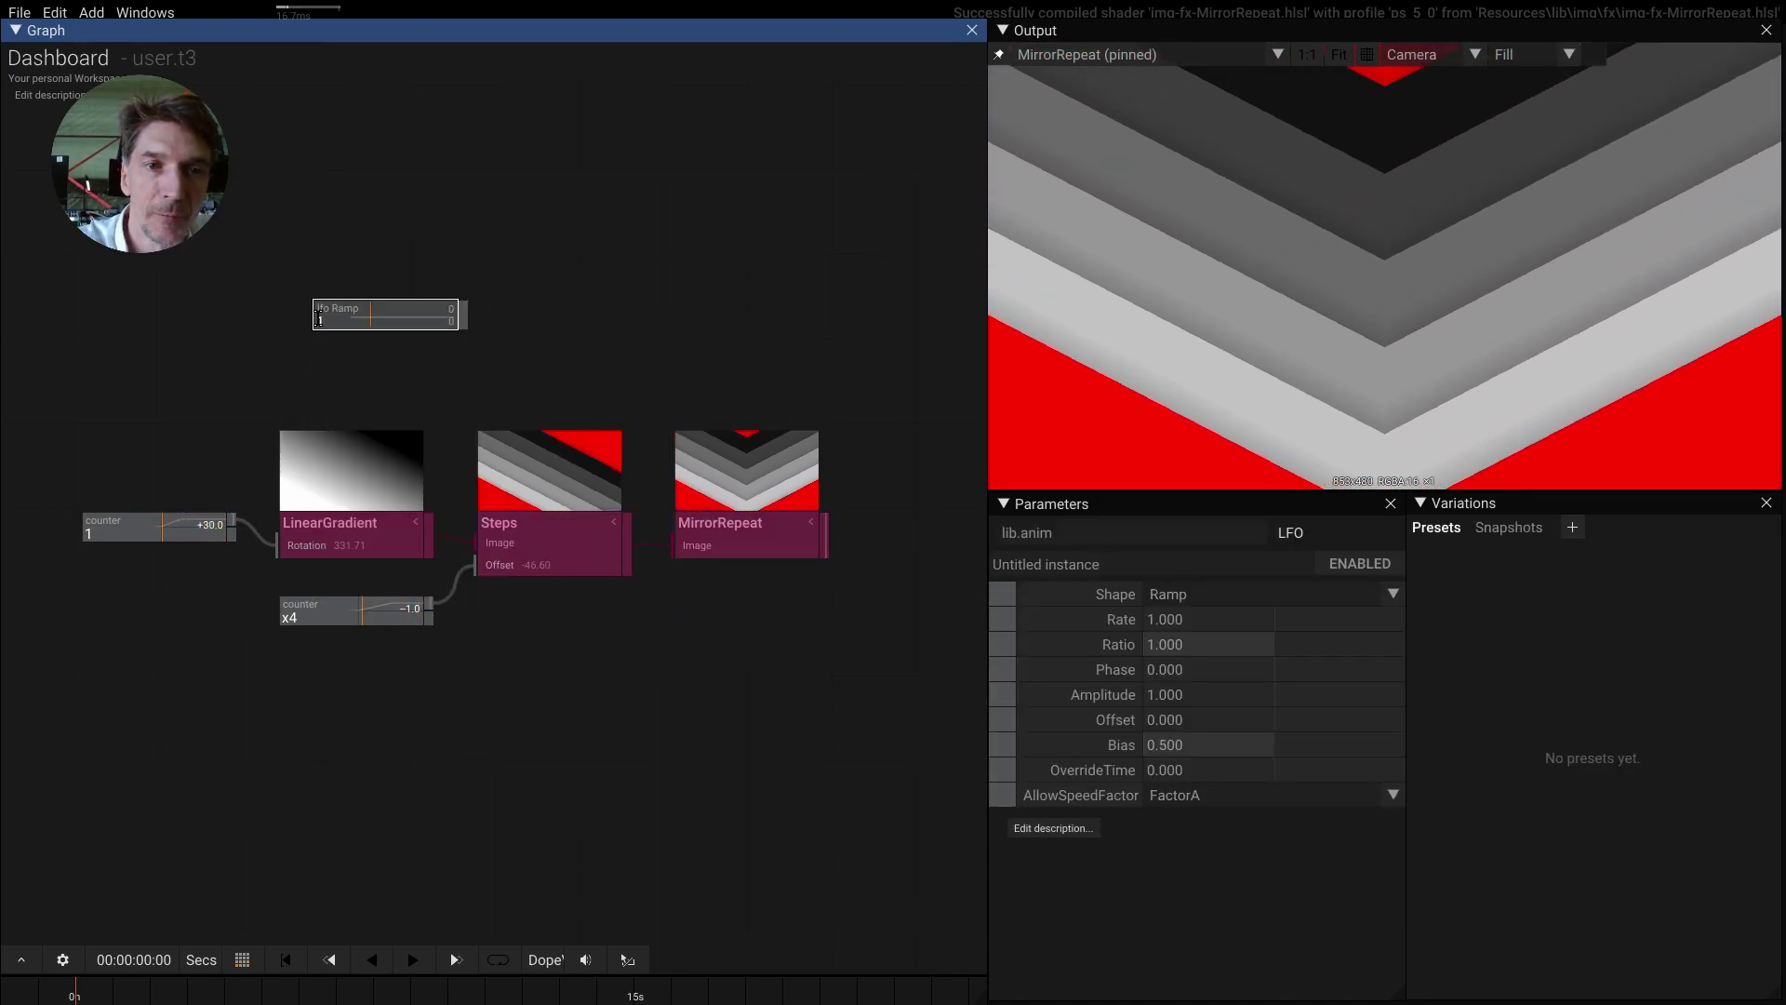
pyautogui.press('Tab')
pyautogui.write('sm')
pyautogui.write('gr')
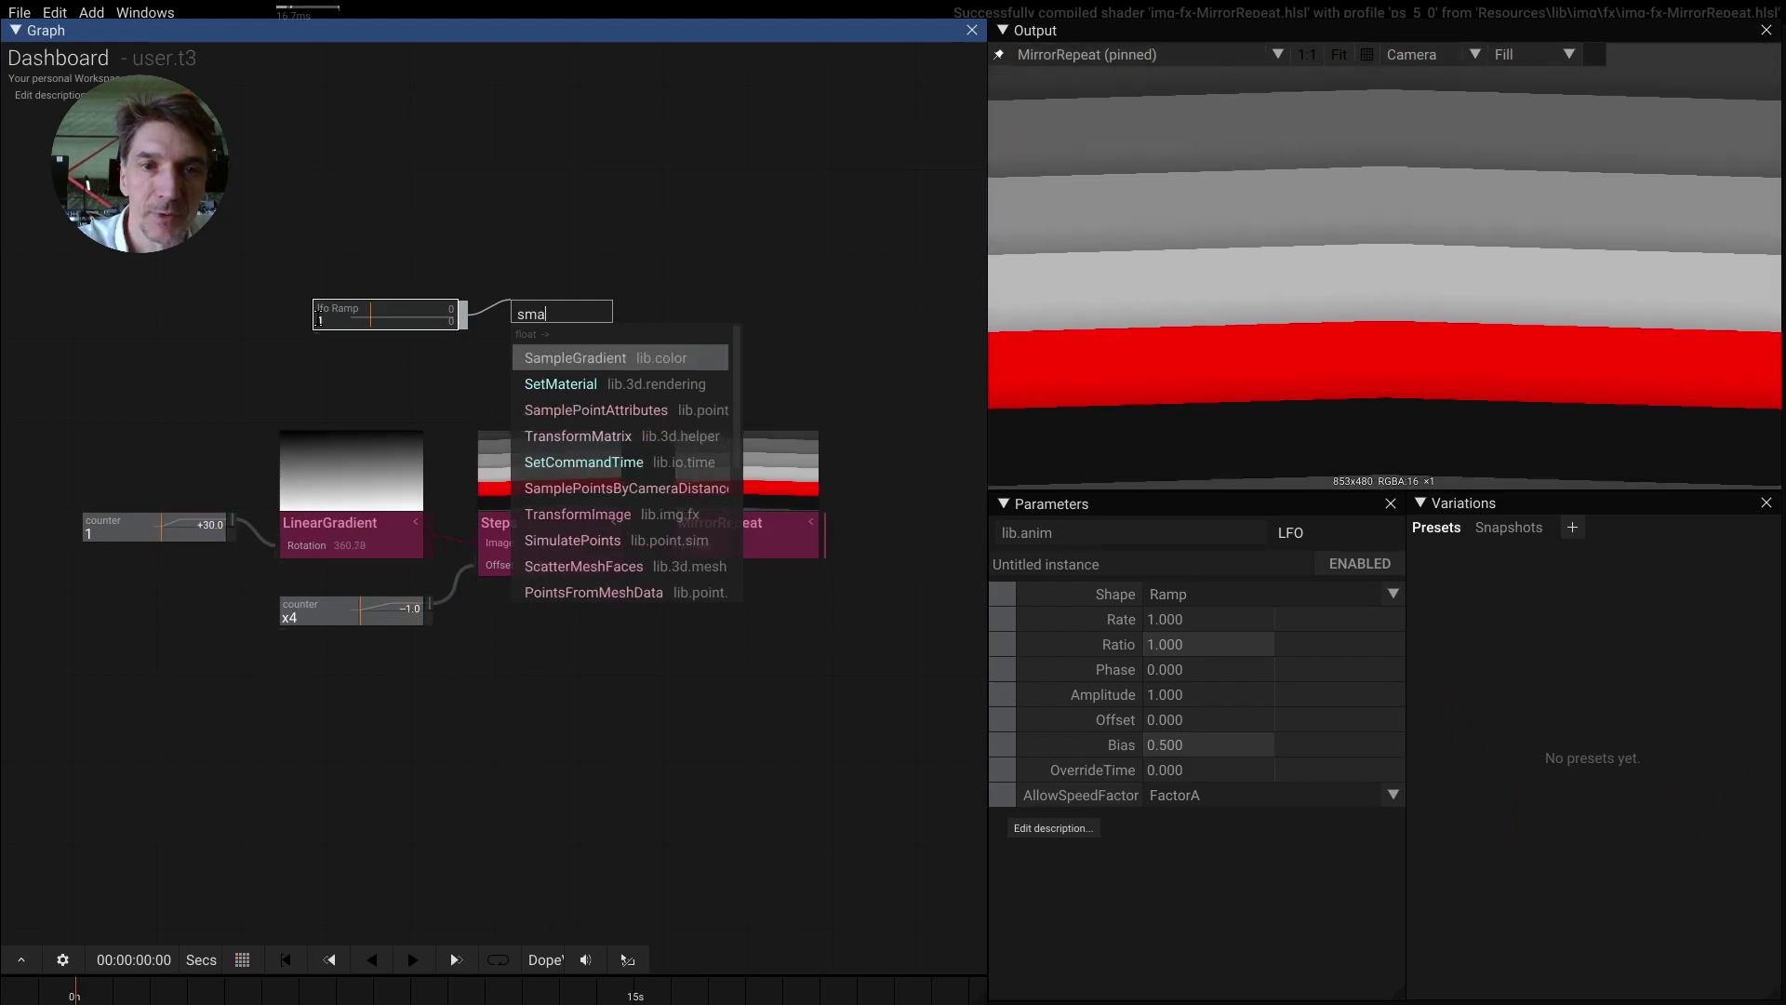
pyautogui.press('Return')
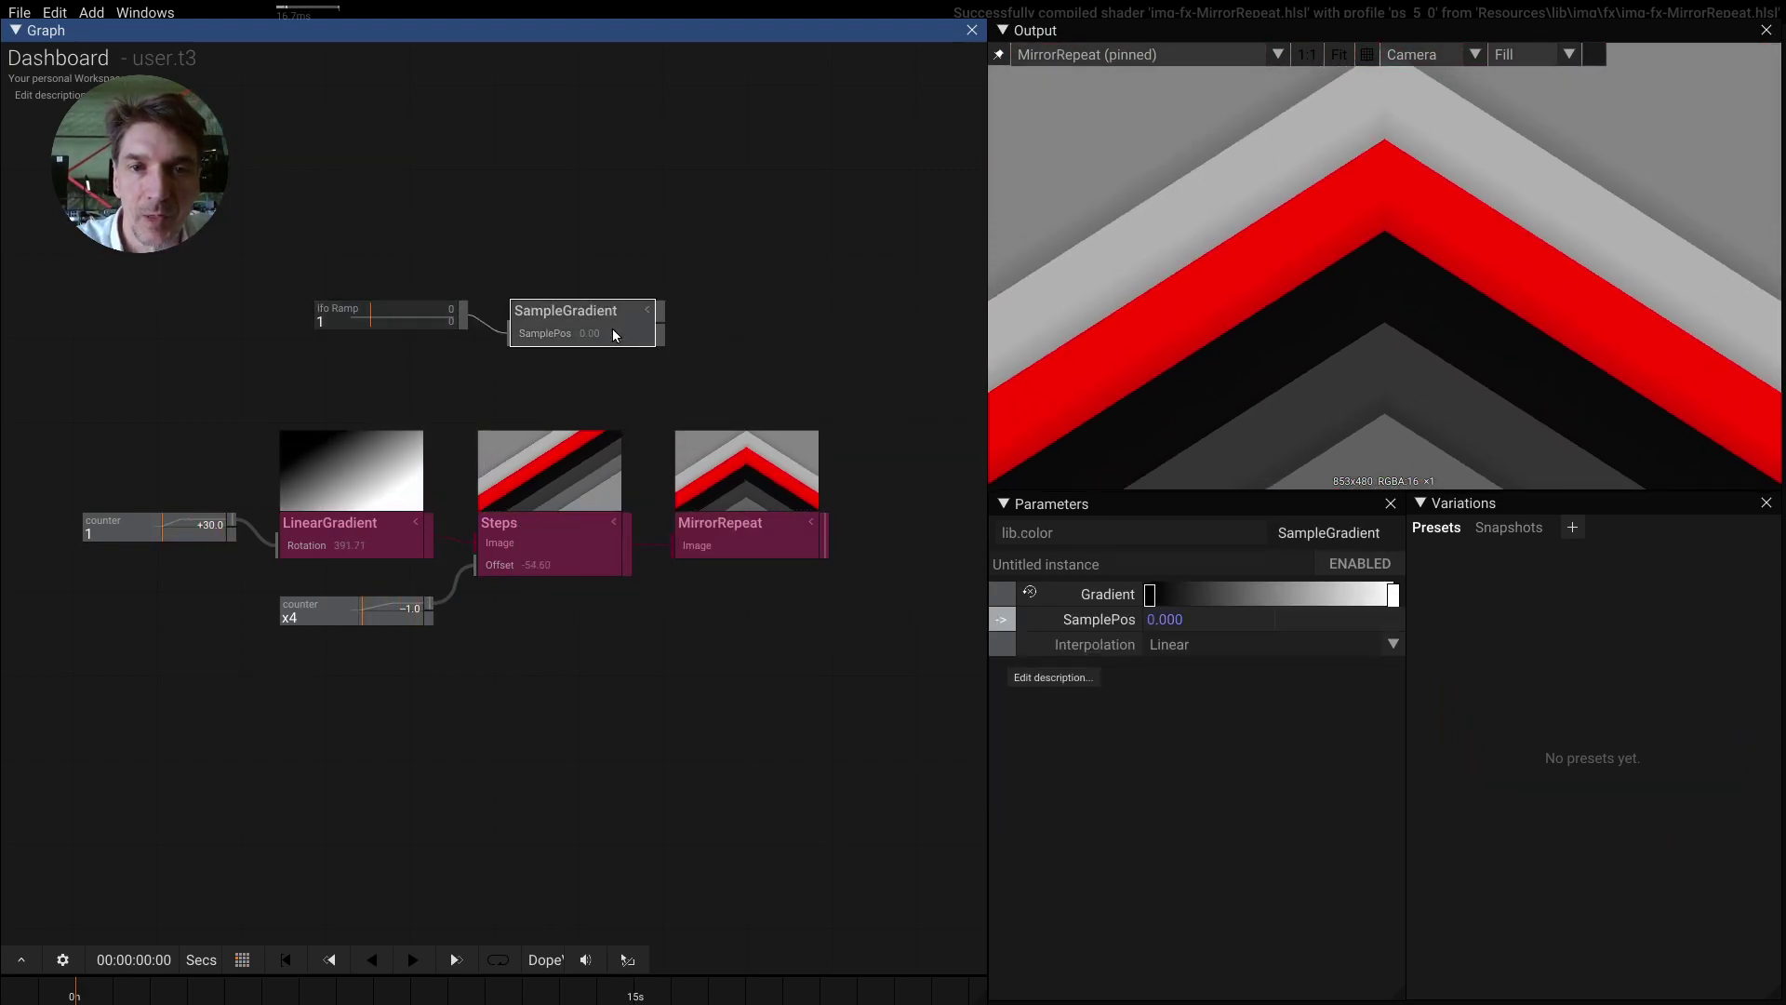
pyautogui.moveTo(660, 311); pyautogui.dragTo(446, 558)
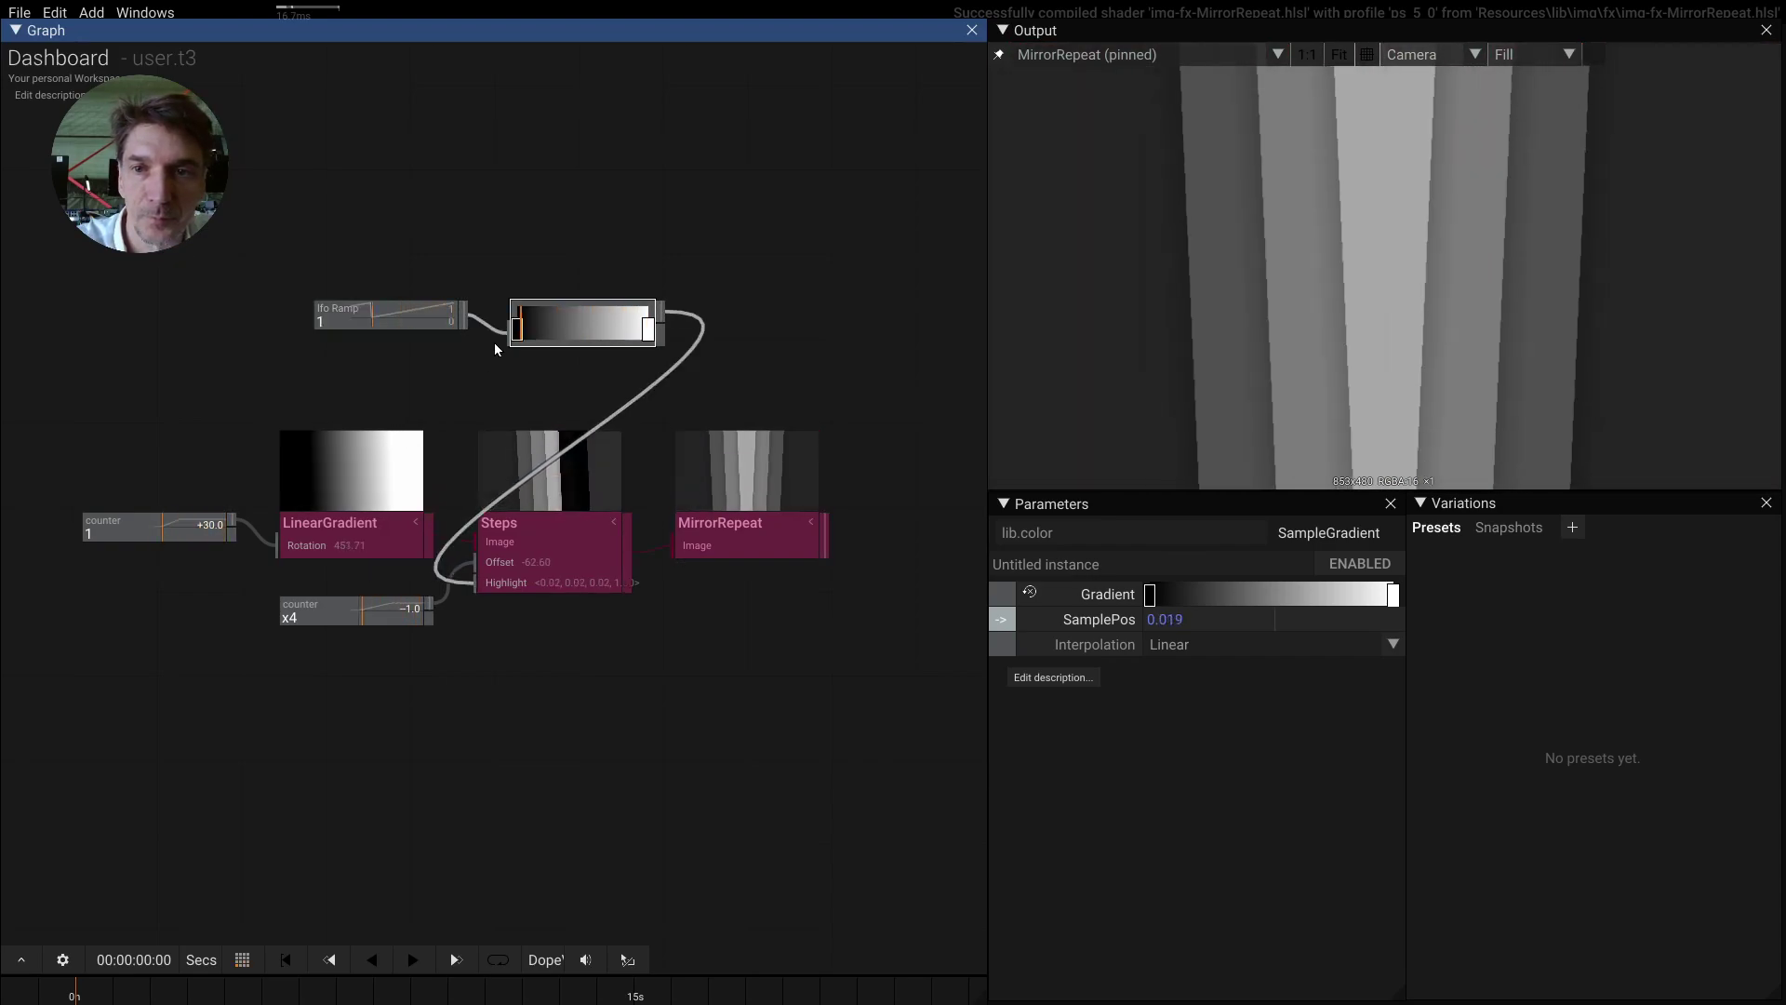
# - Set the LFO Shape to Saw
pyautogui.click(456, 321)
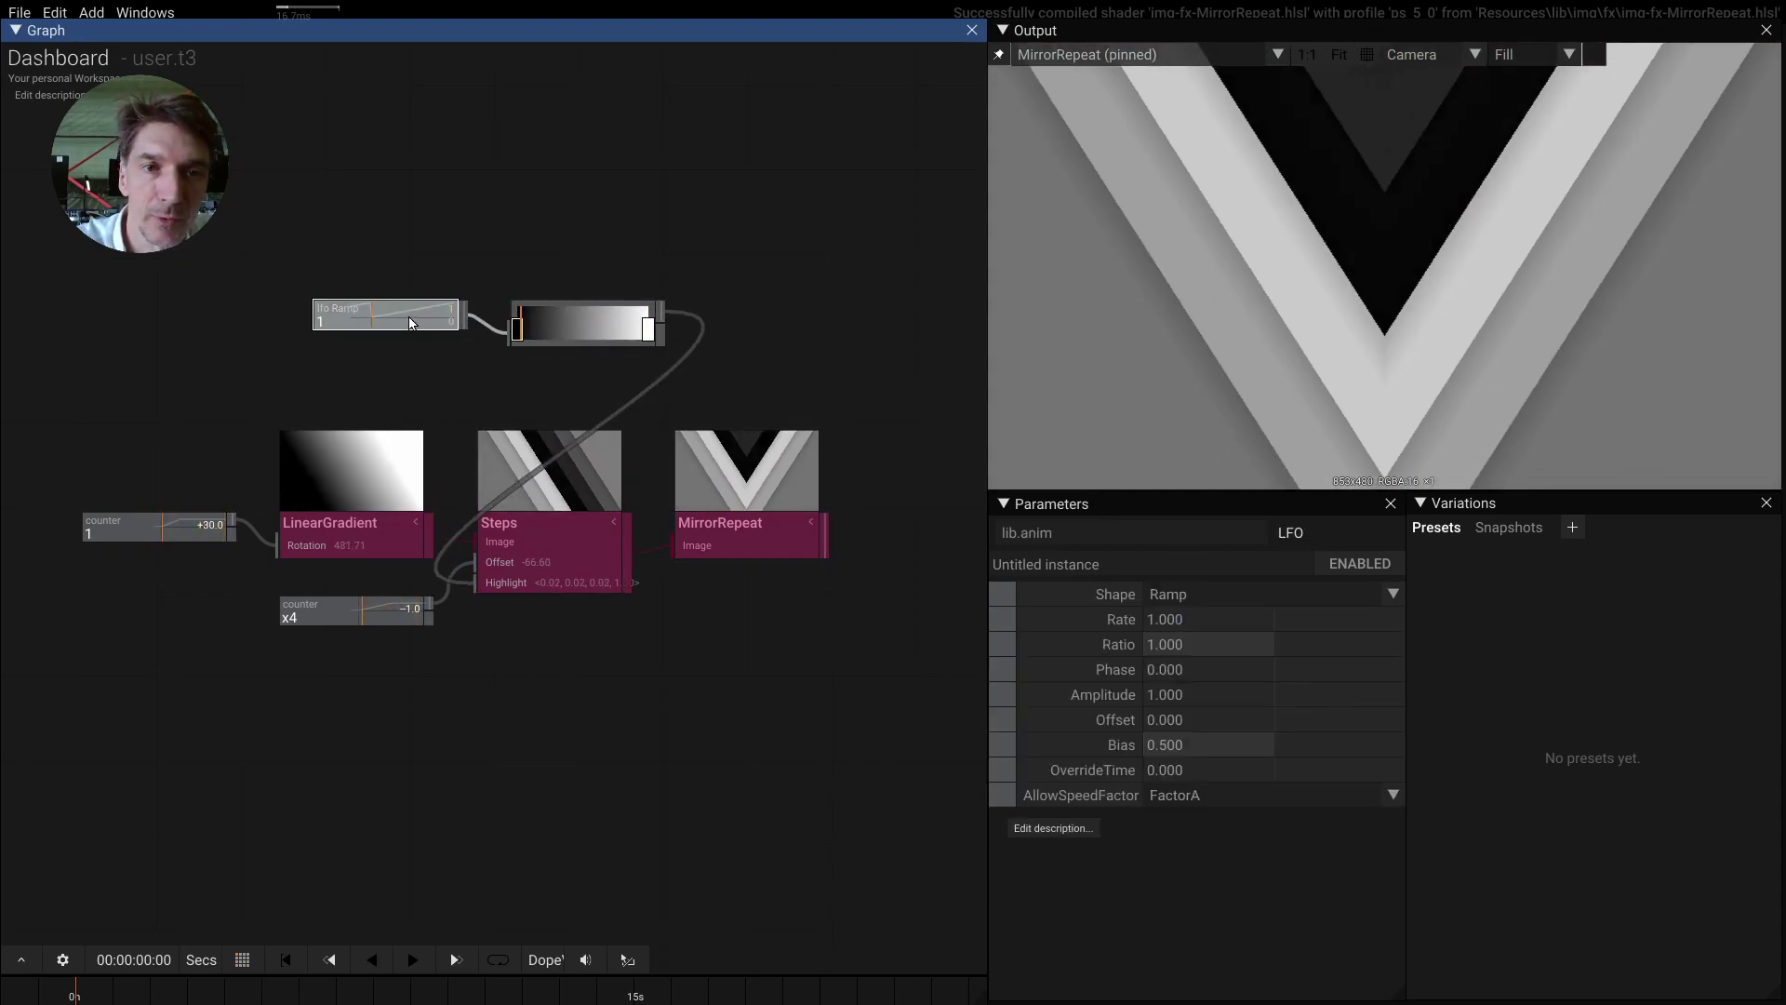
pyautogui.click(1215, 594)
pyautogui.click(1209, 631)
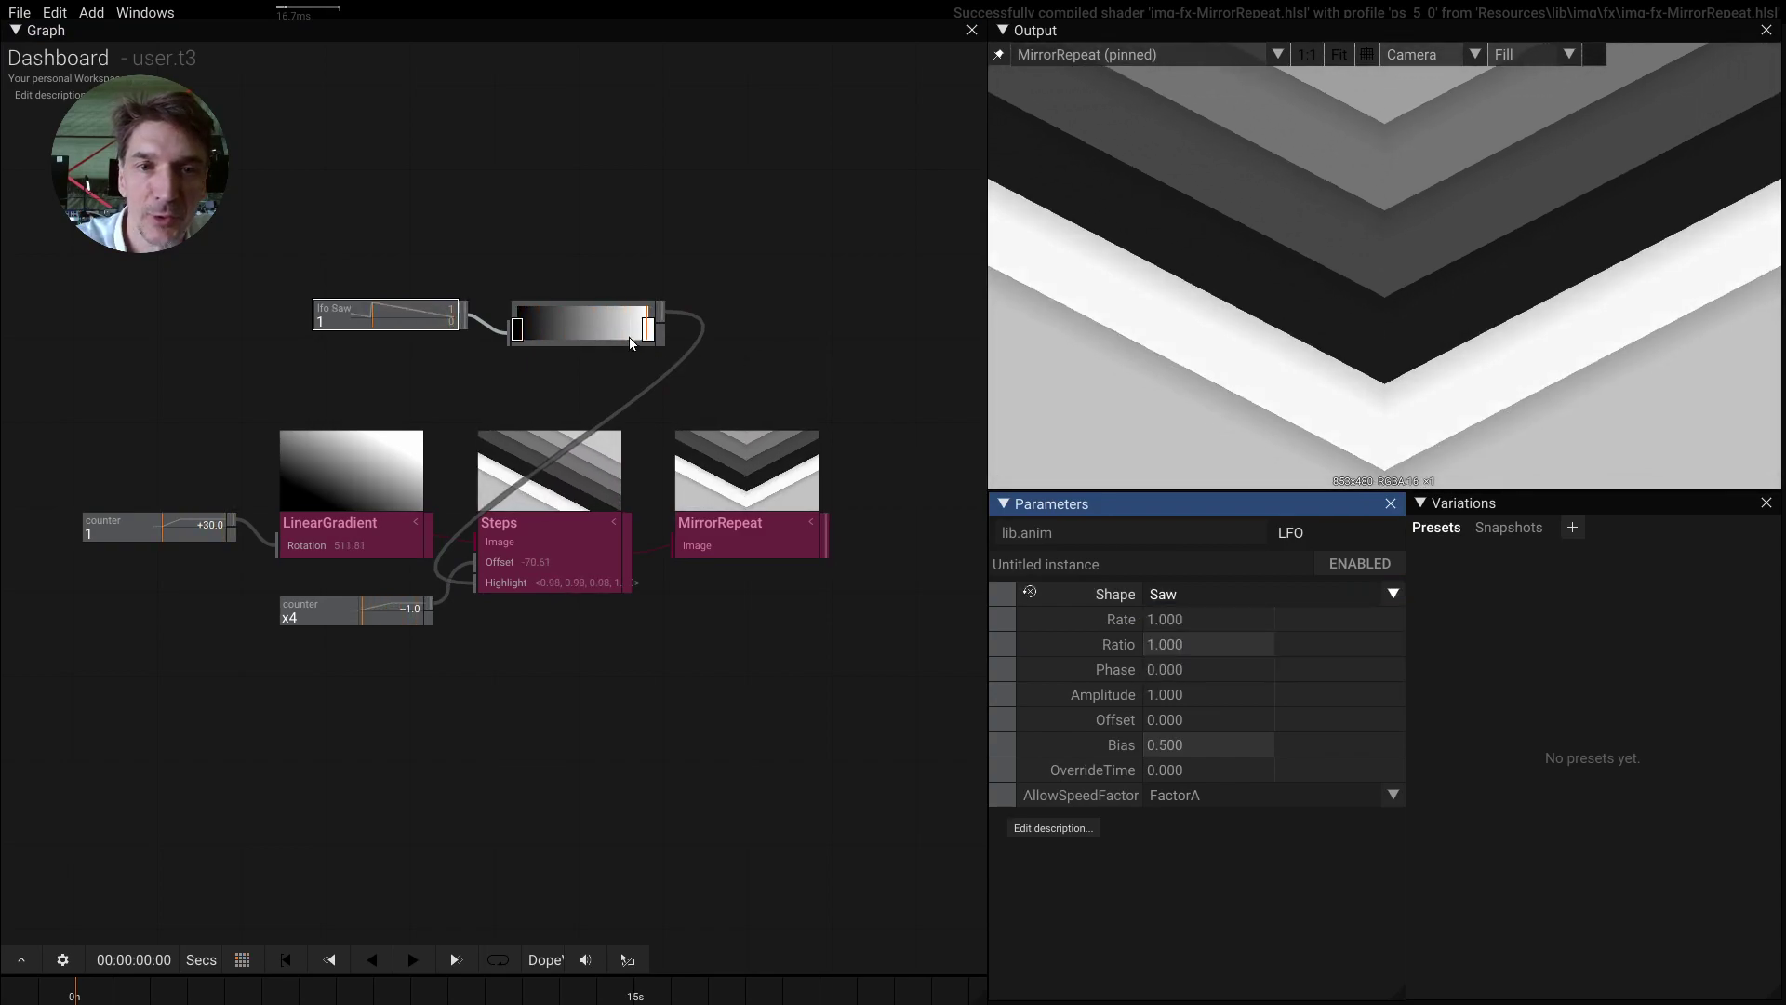
# - Make the gradient's end stop a bright gold and move the LFO and gradient below the chain
pyautogui.click(648, 332)
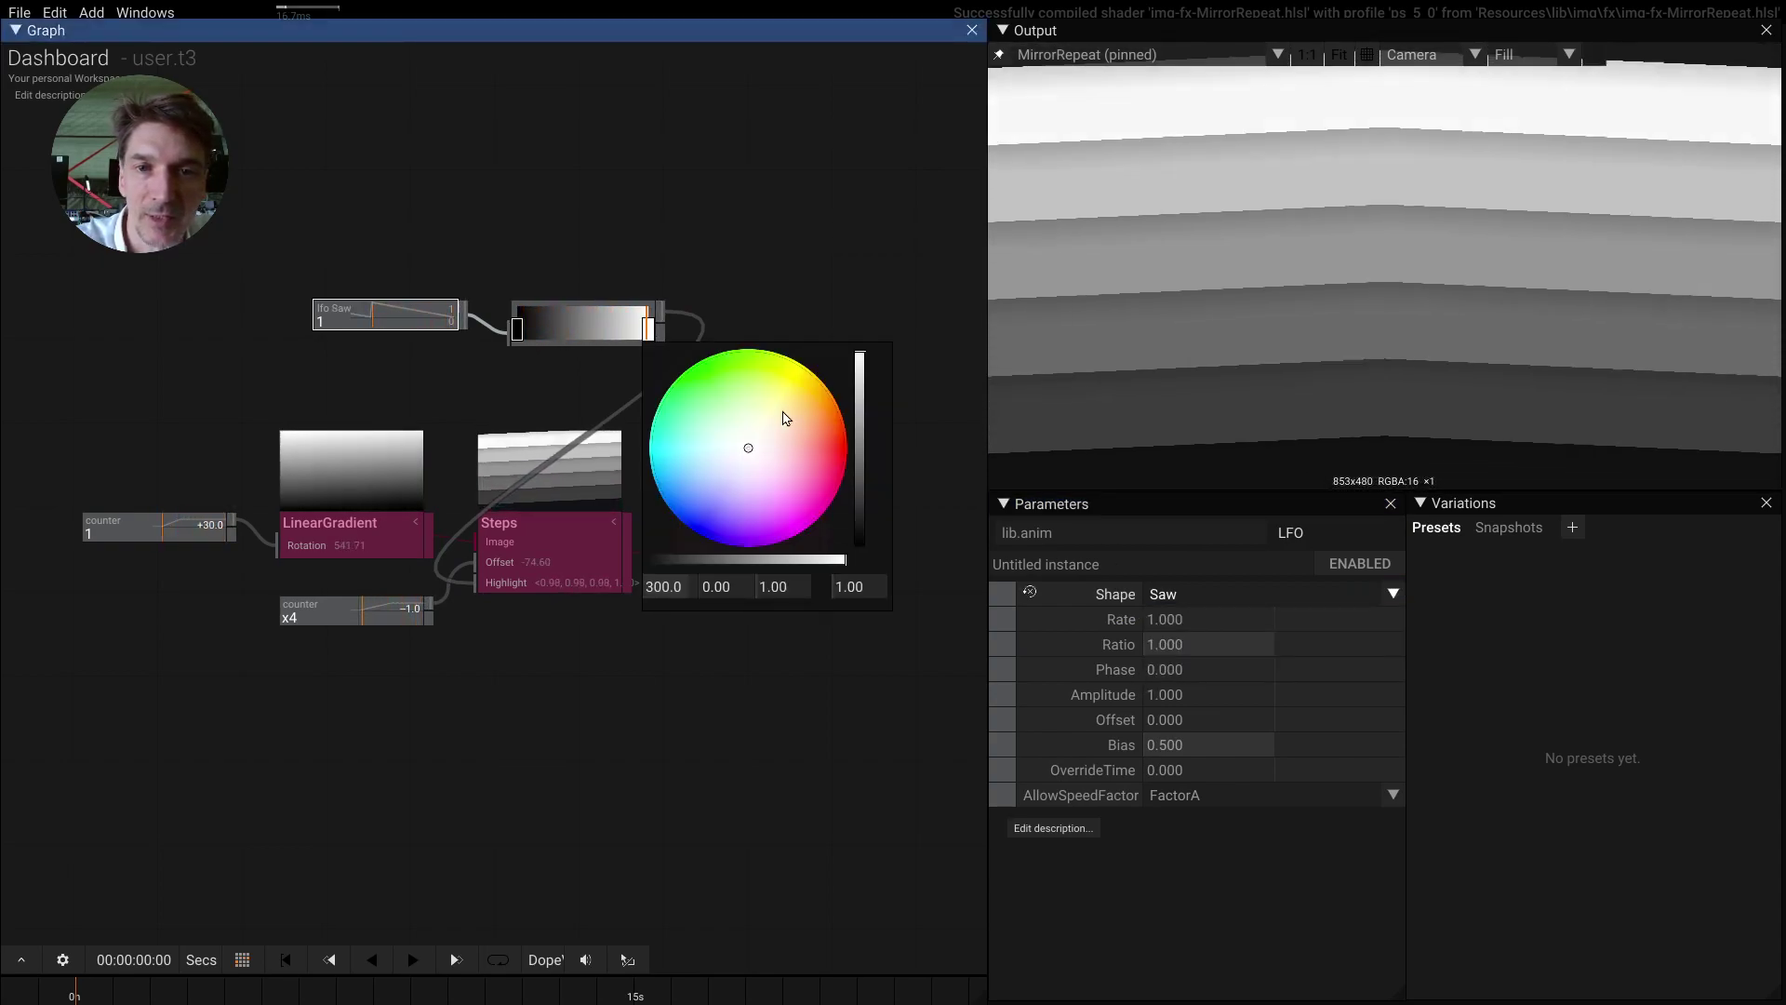
pyautogui.moveTo(785, 410); pyautogui.dragTo(881, 187)
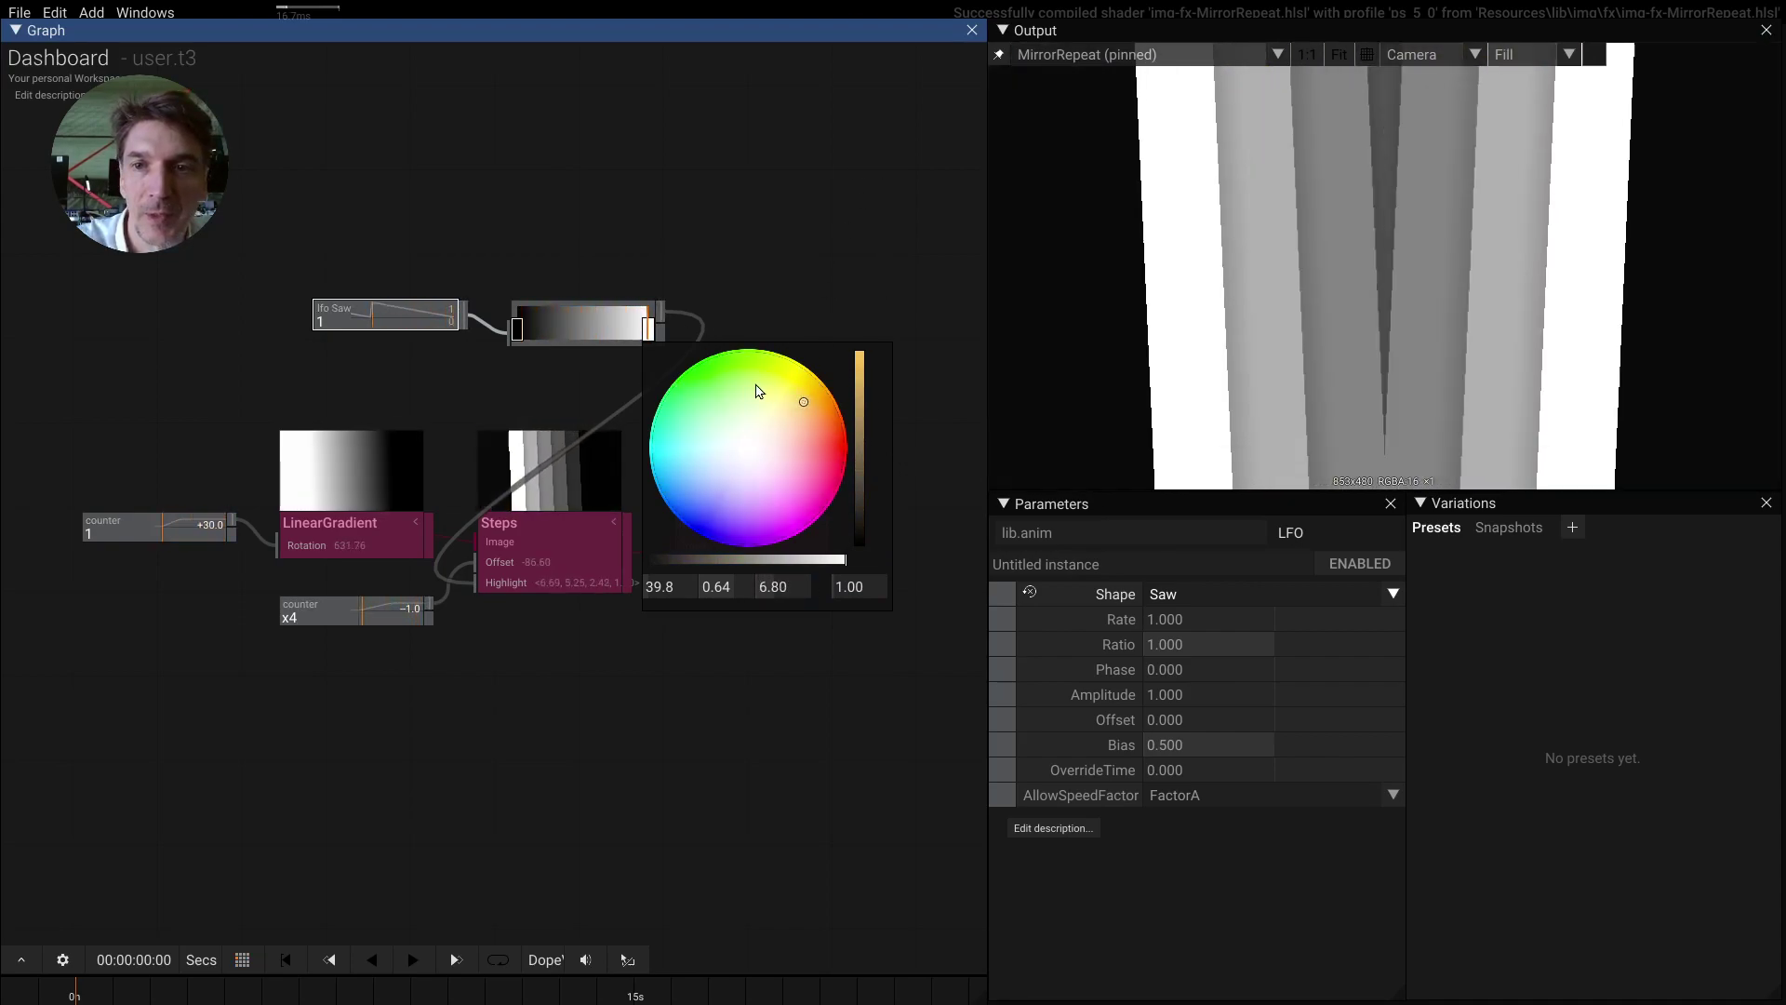
pyautogui.click(321, 296)
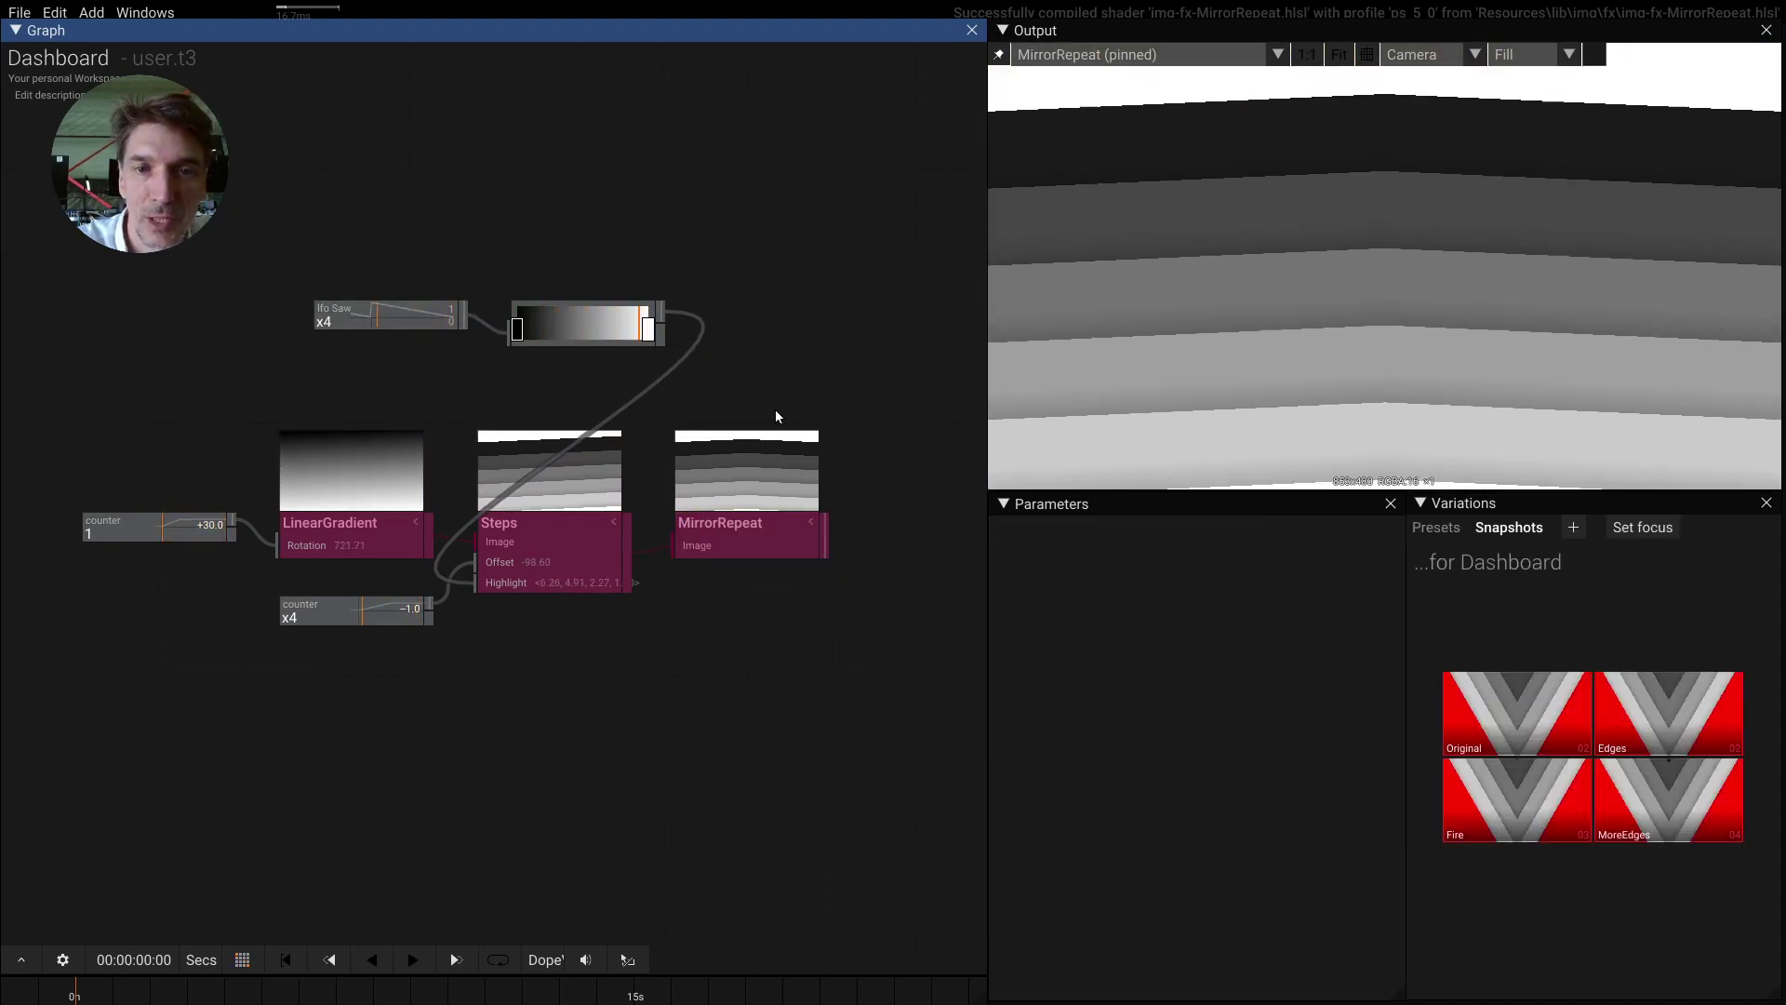
pyautogui.moveTo(346, 203); pyautogui.dragTo(344, 724)
# - Insert a Glow operator after the MirrorRepeat node to bloom the grey chevron bands
pyautogui.click(742, 560)
pyautogui.click(741, 539)
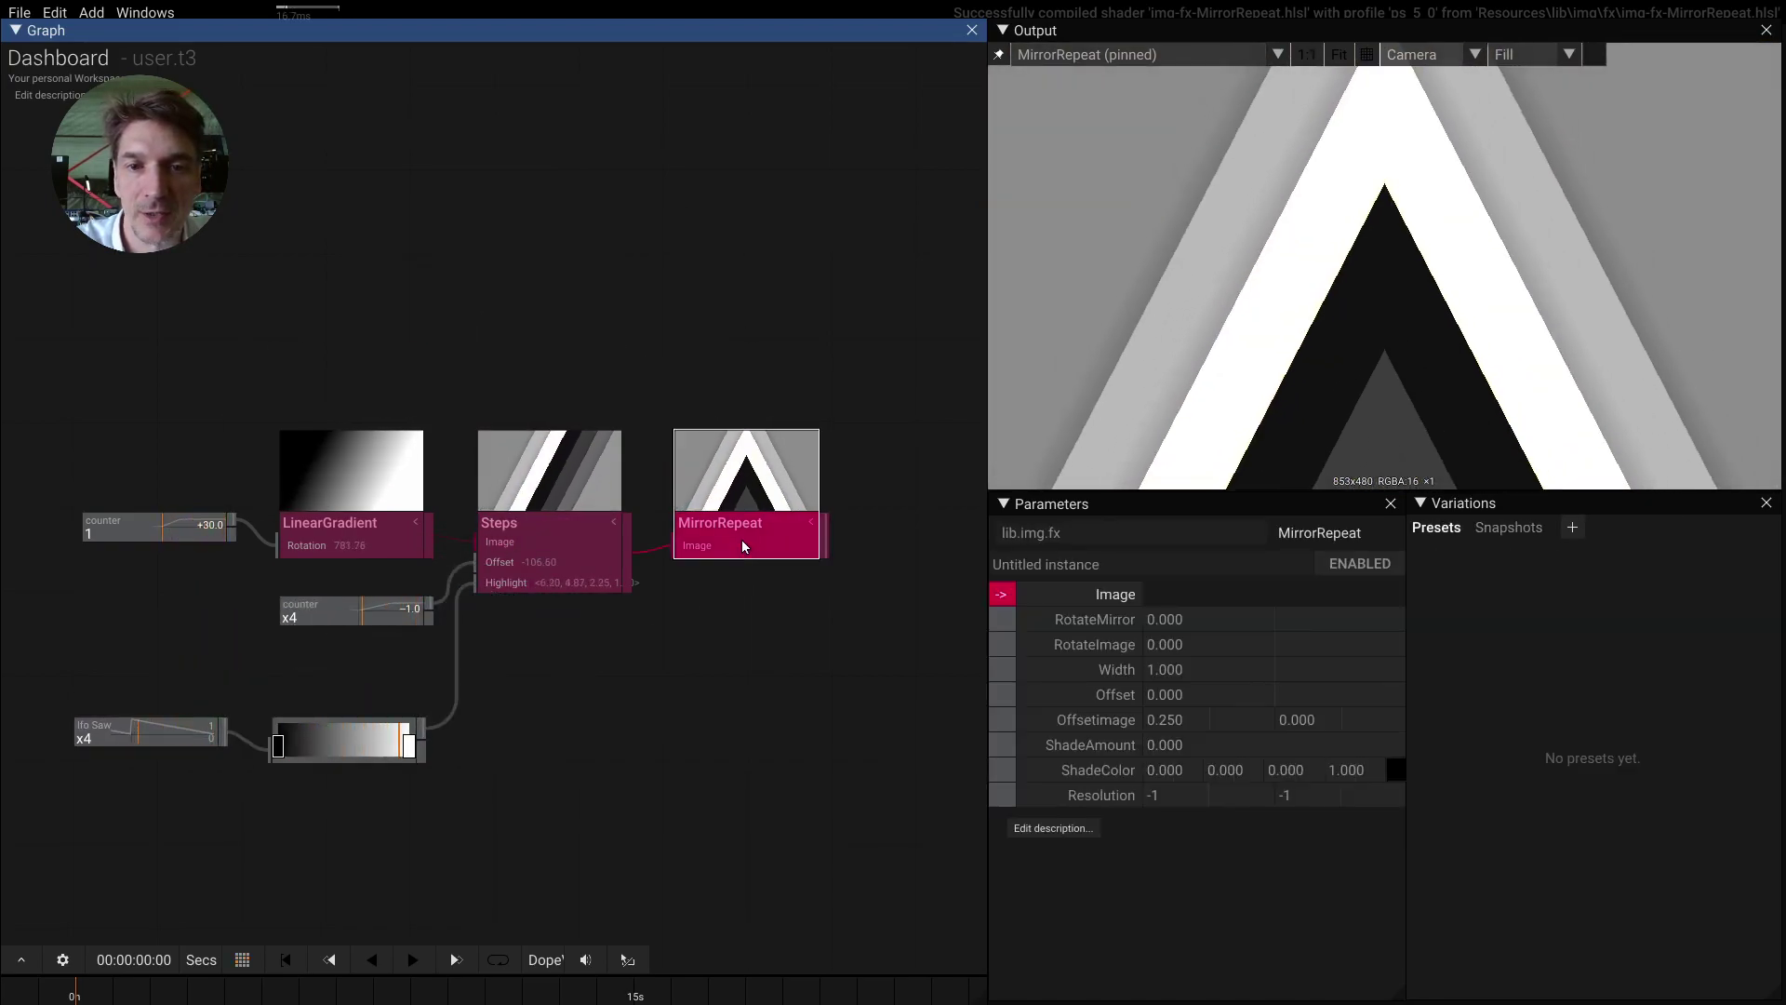
pyautogui.press('Tab')
pyautogui.write('glwo')
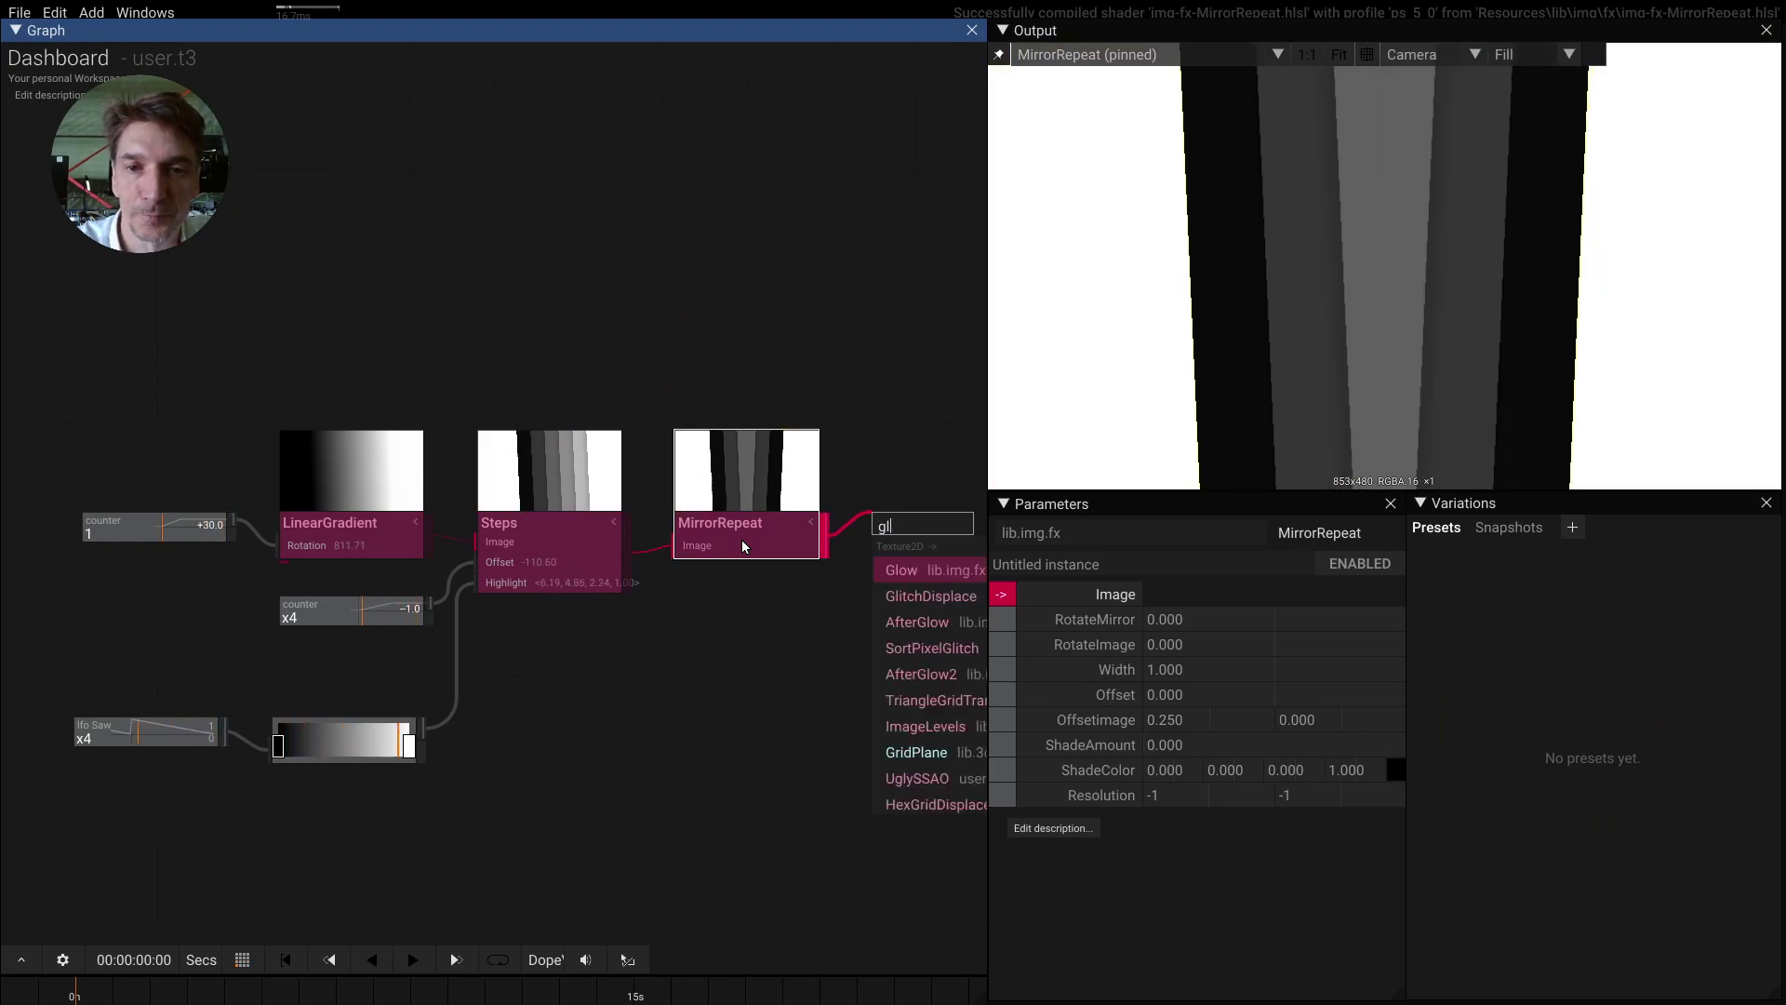
pyautogui.press('Return')
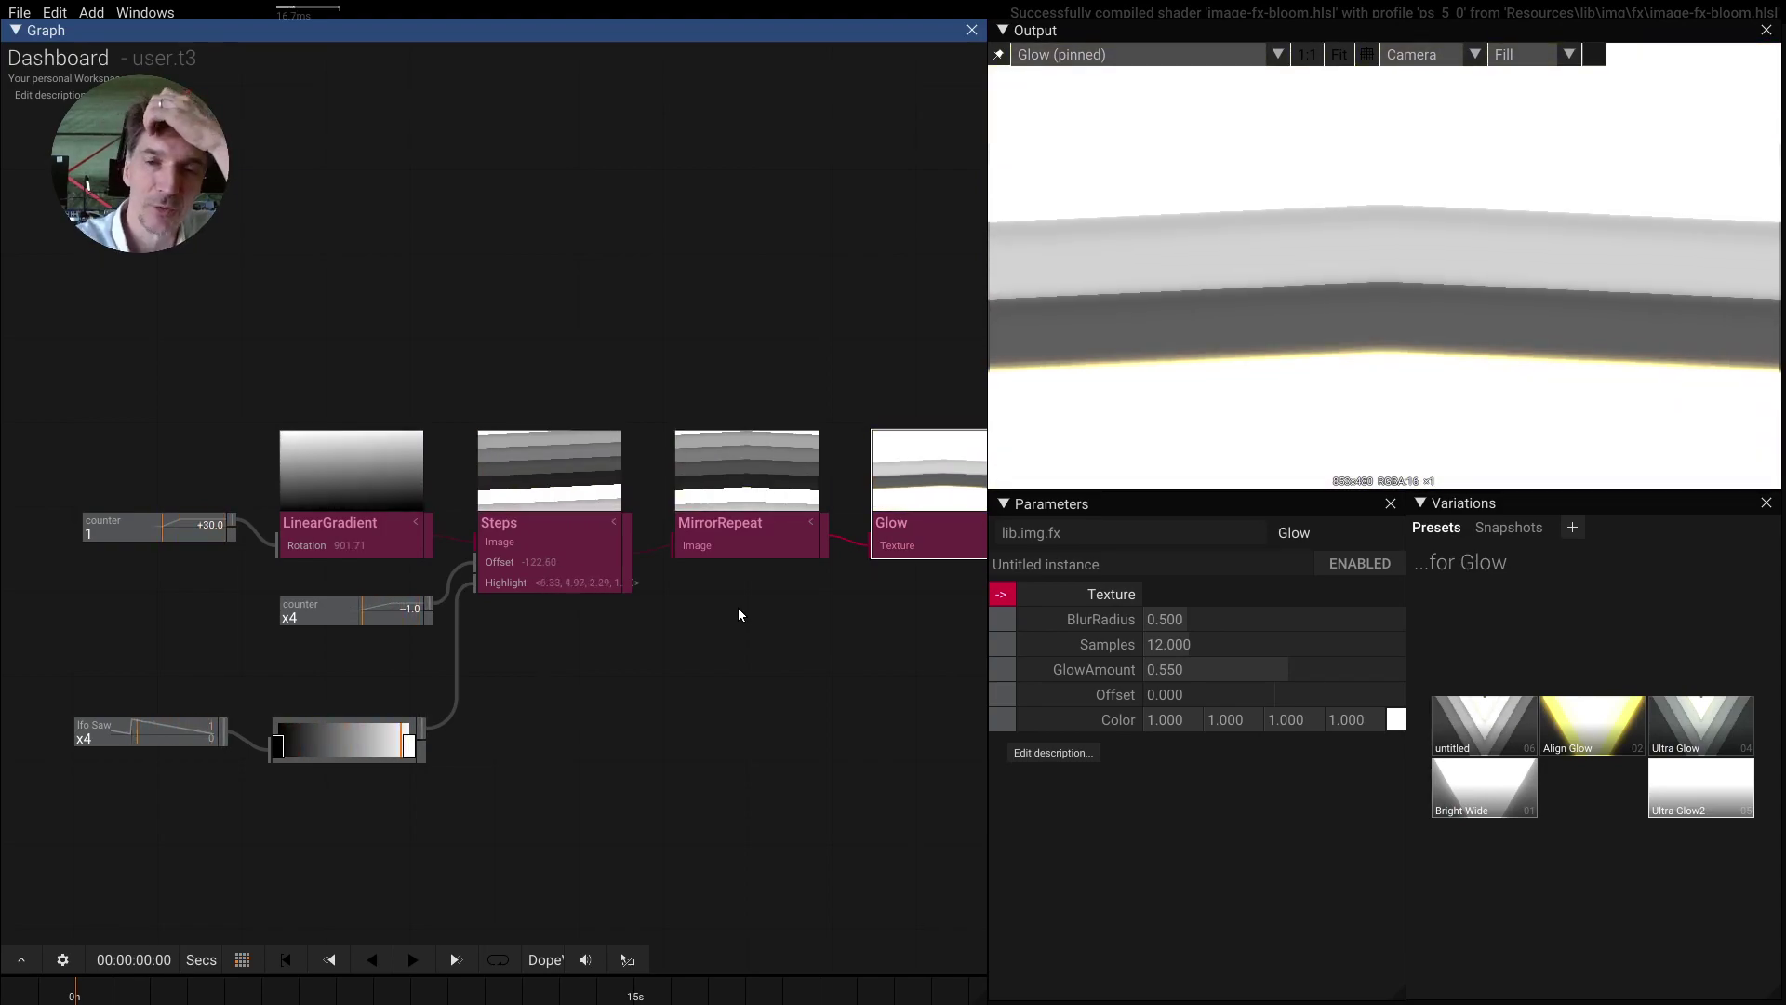
pyautogui.moveTo(755, 633); pyautogui.dragTo(734, 626)
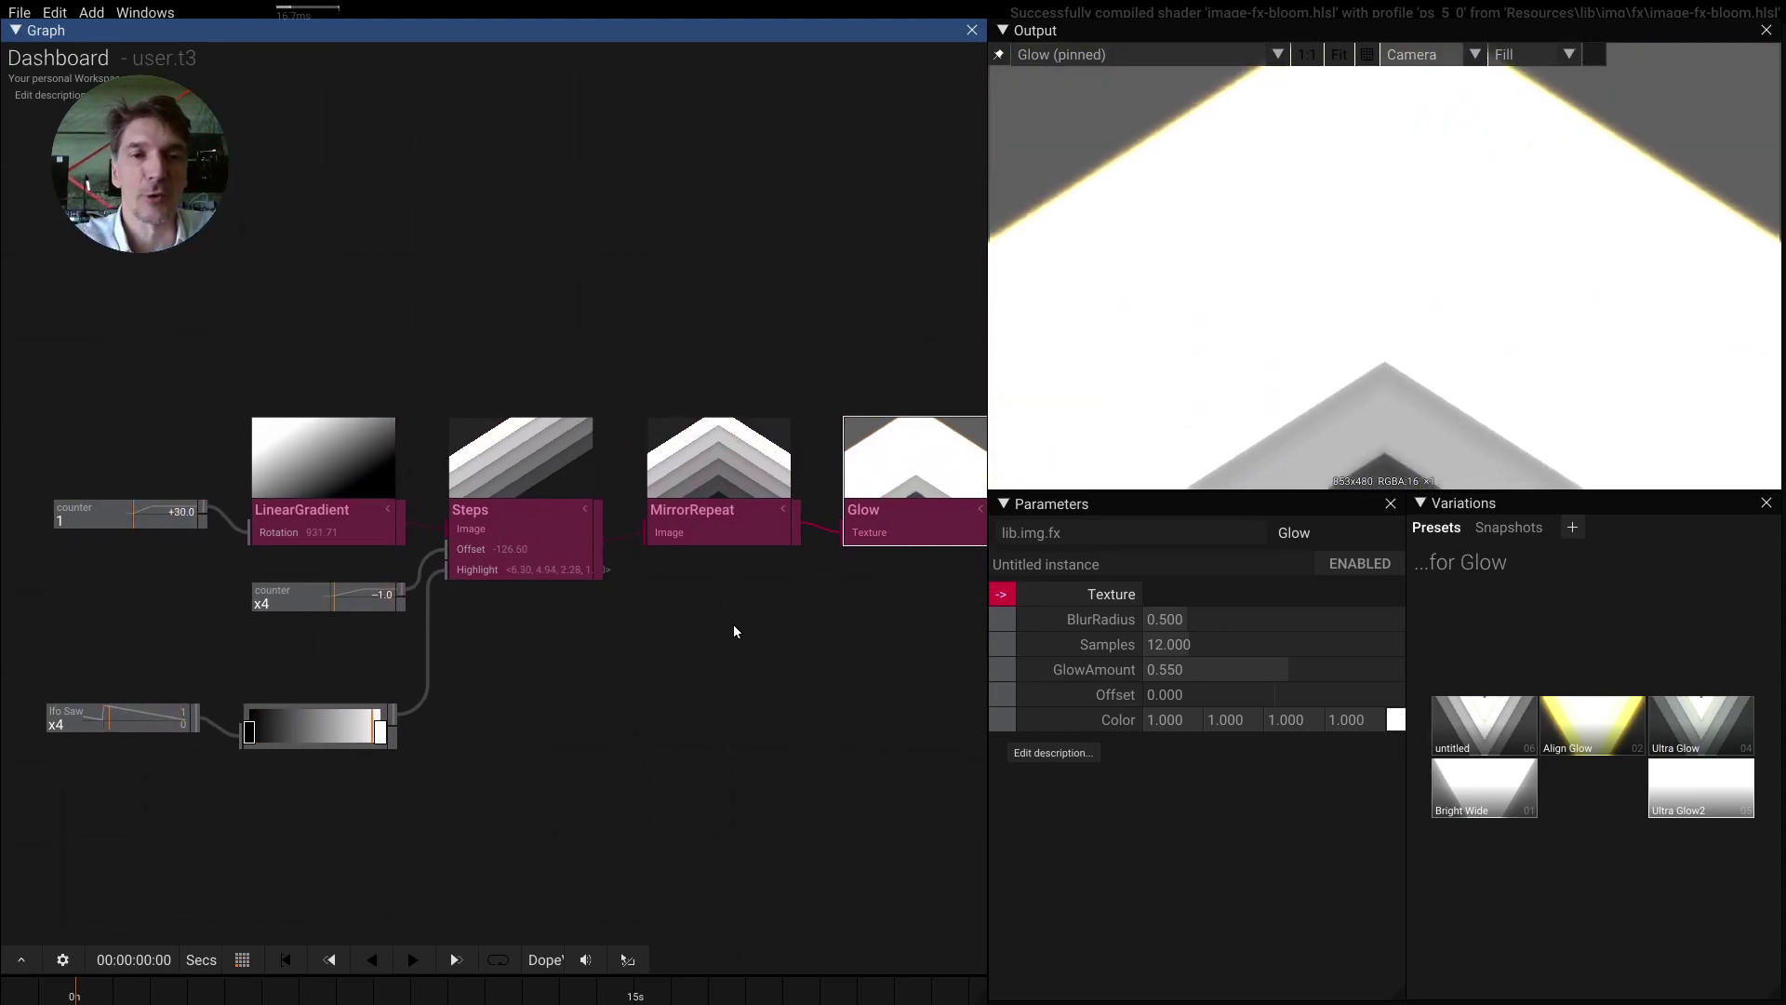